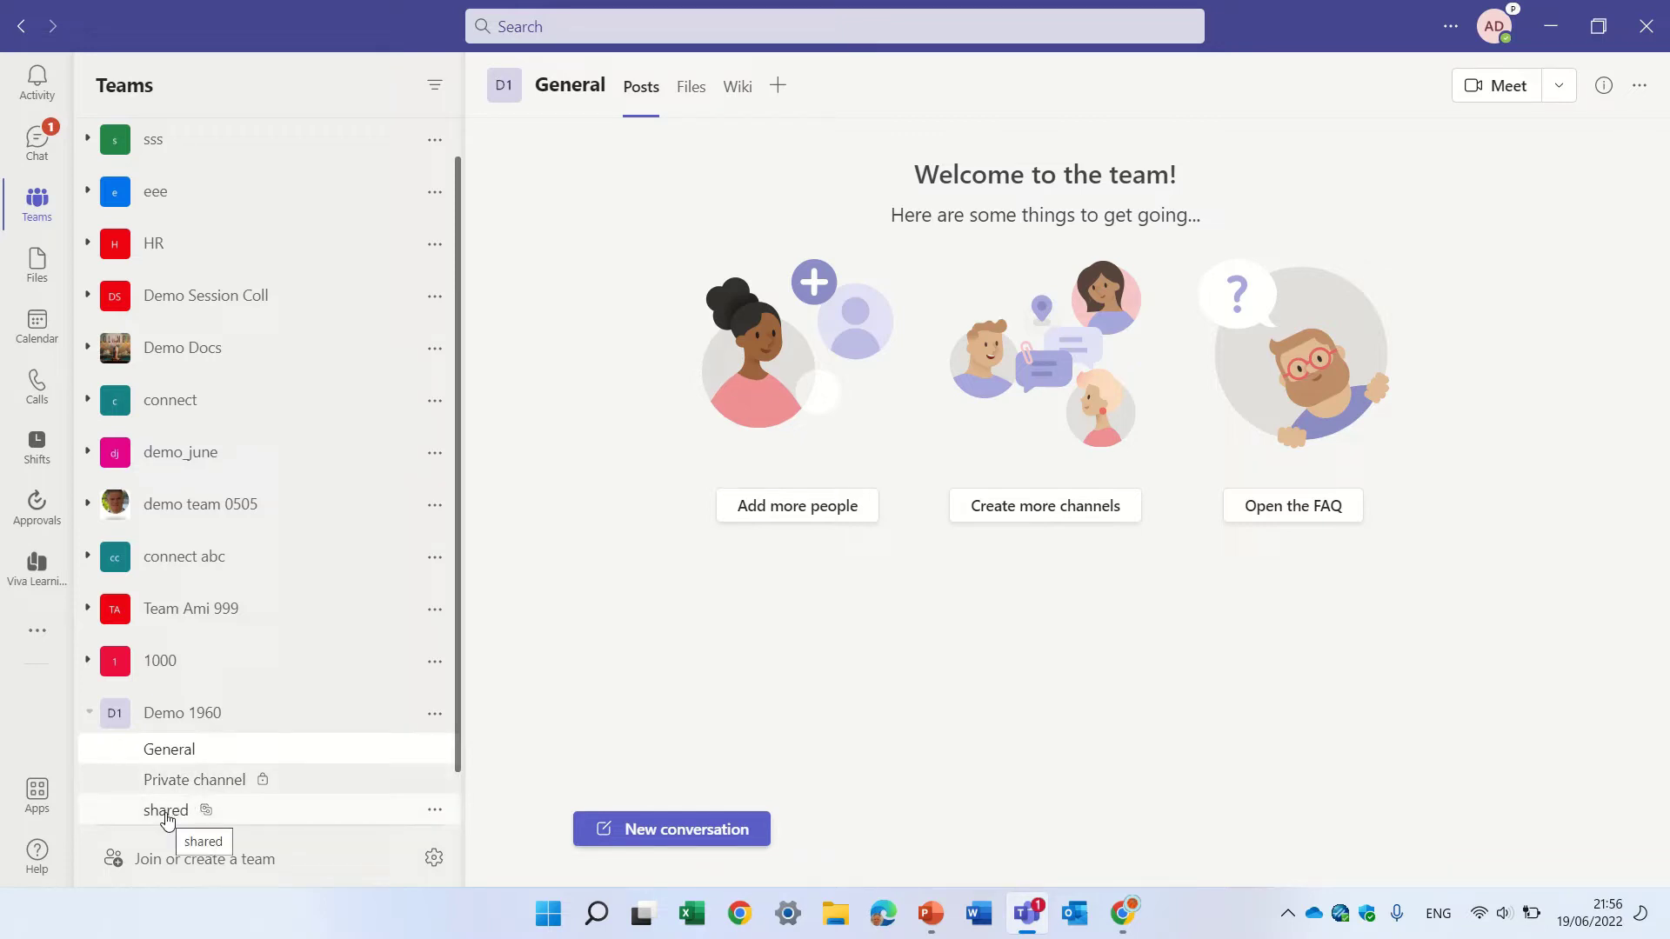
Step: Check the Private channel's empty Files tab, then show the empty Documents > General files of General
click(689, 106)
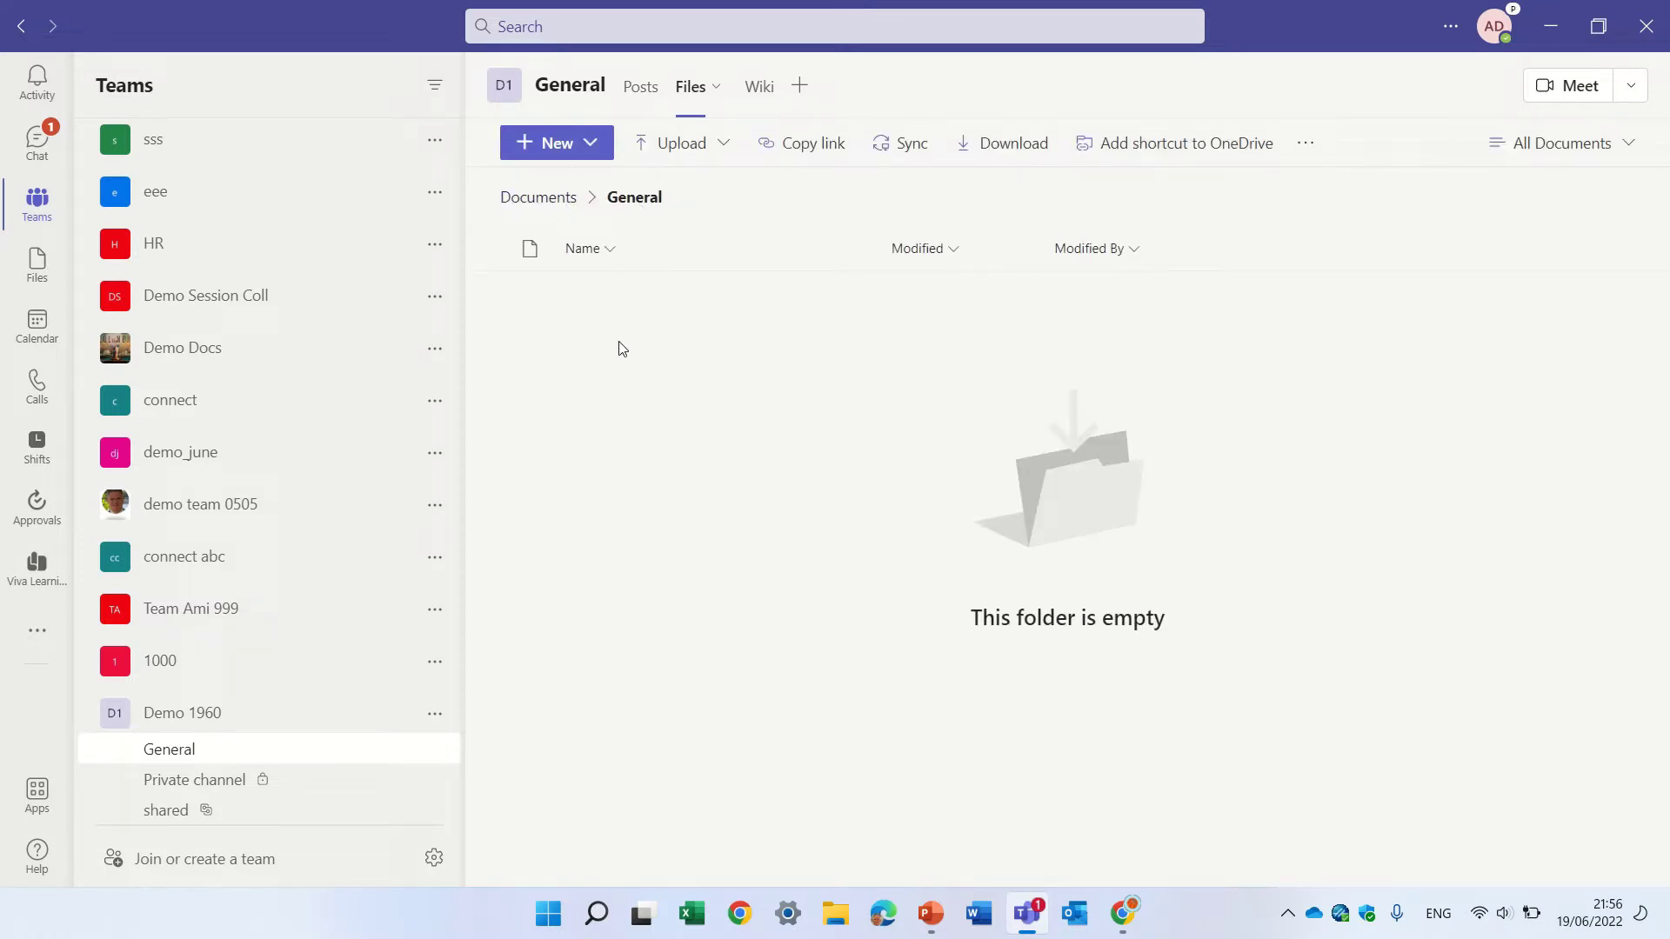
click(224, 781)
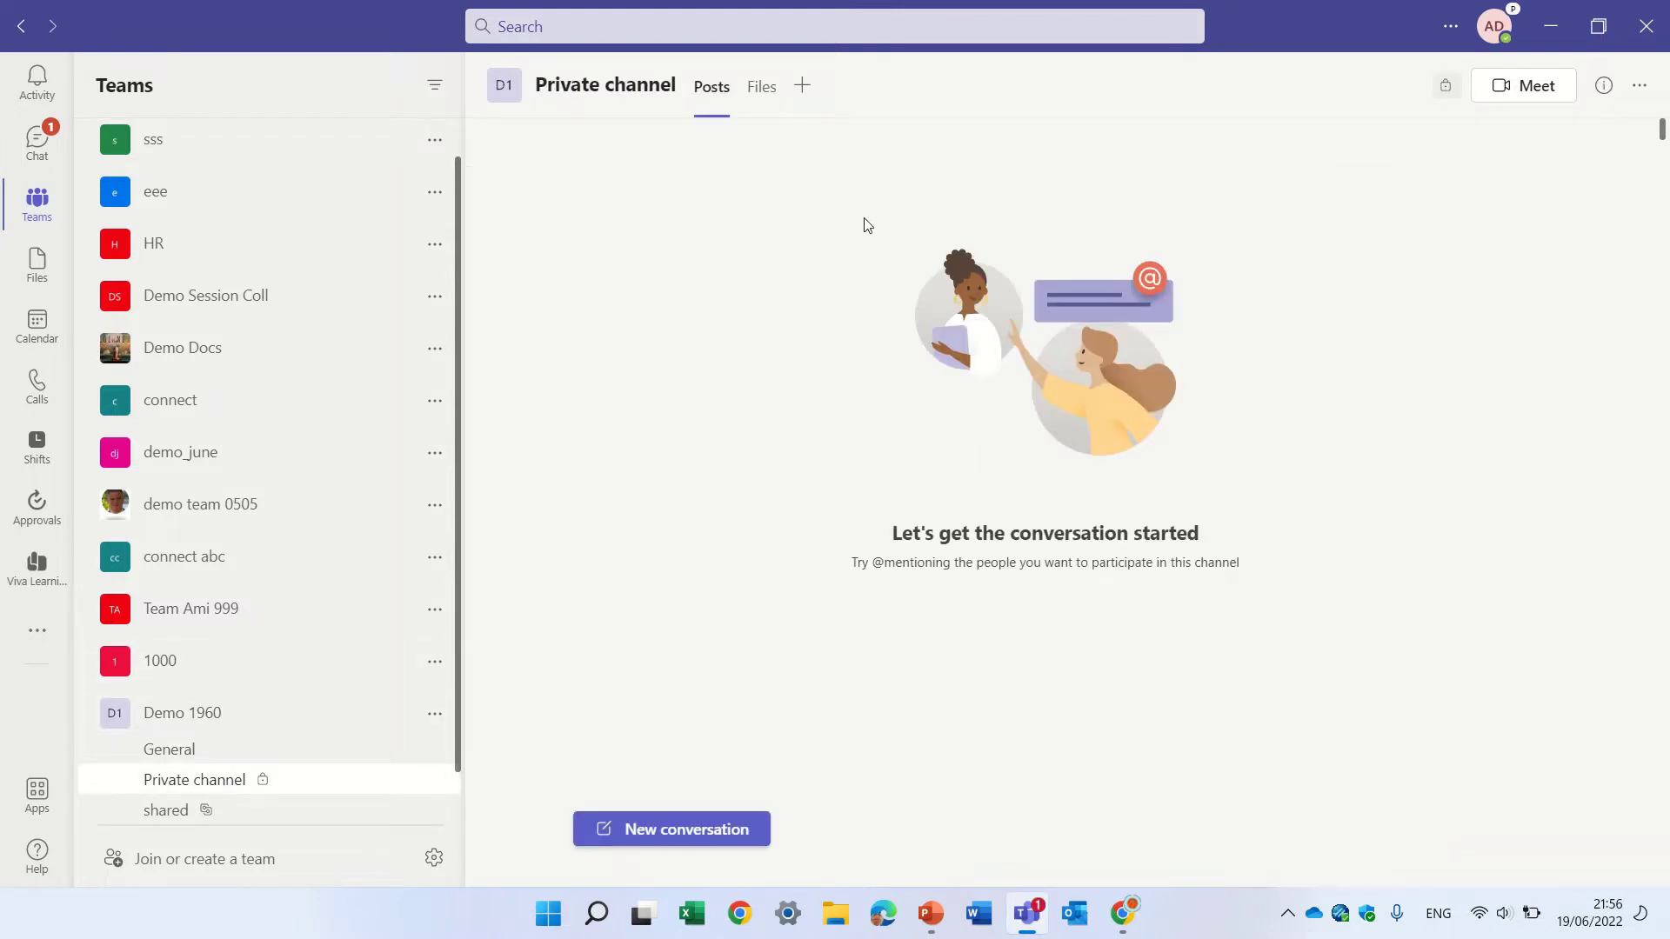
click(765, 102)
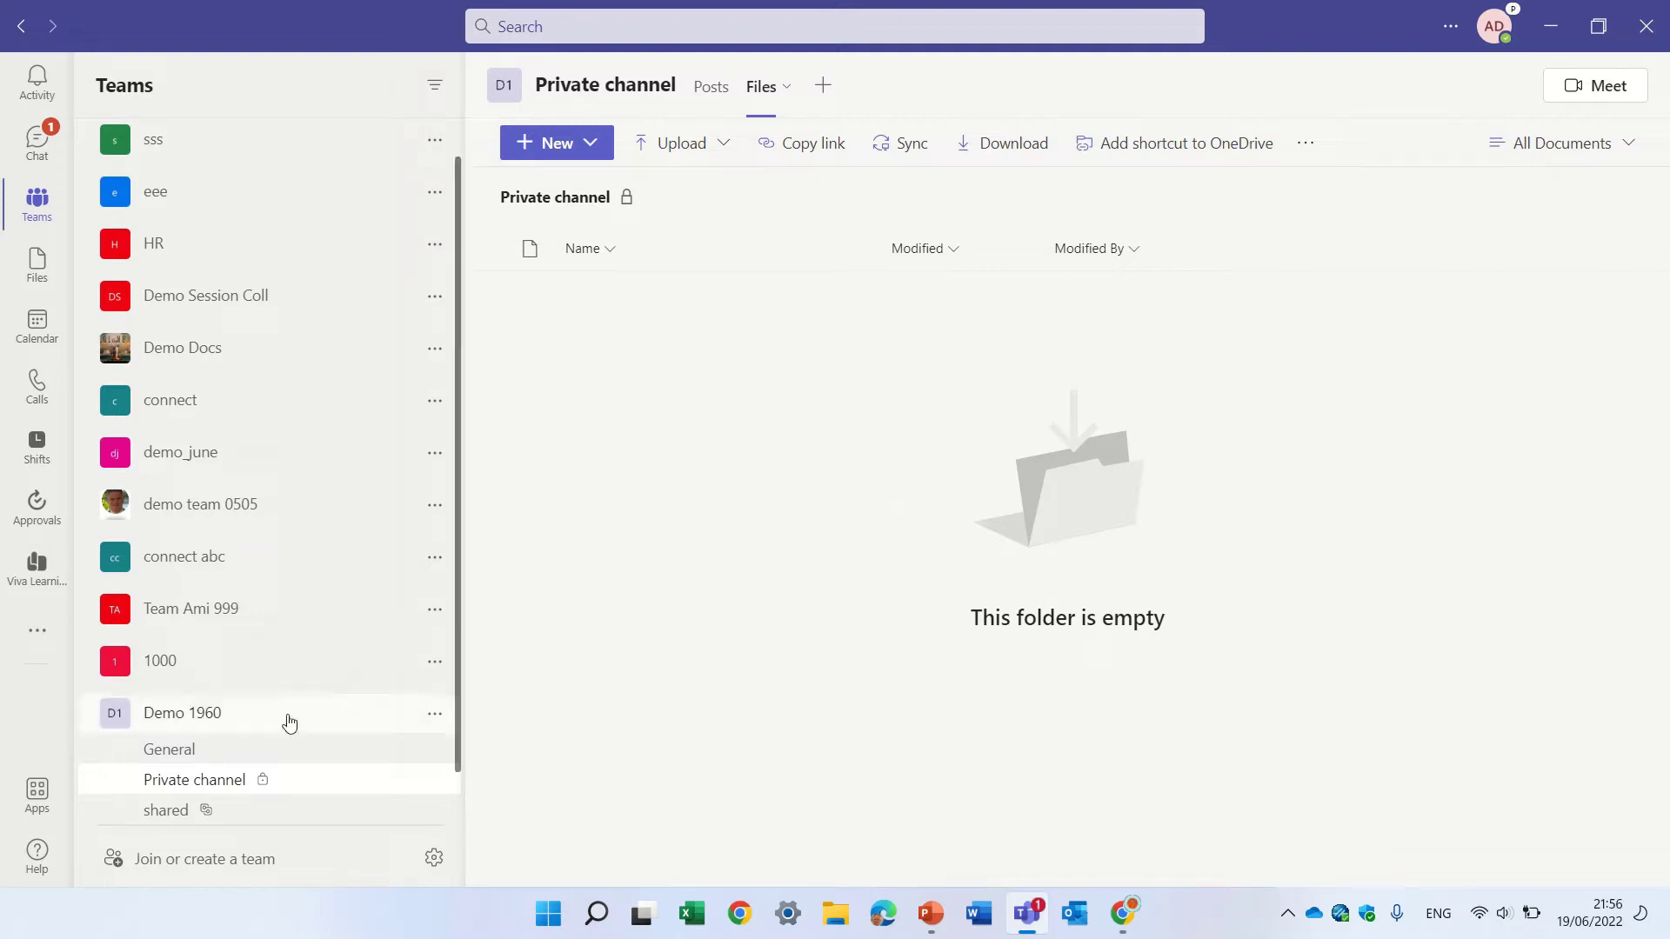
click(186, 752)
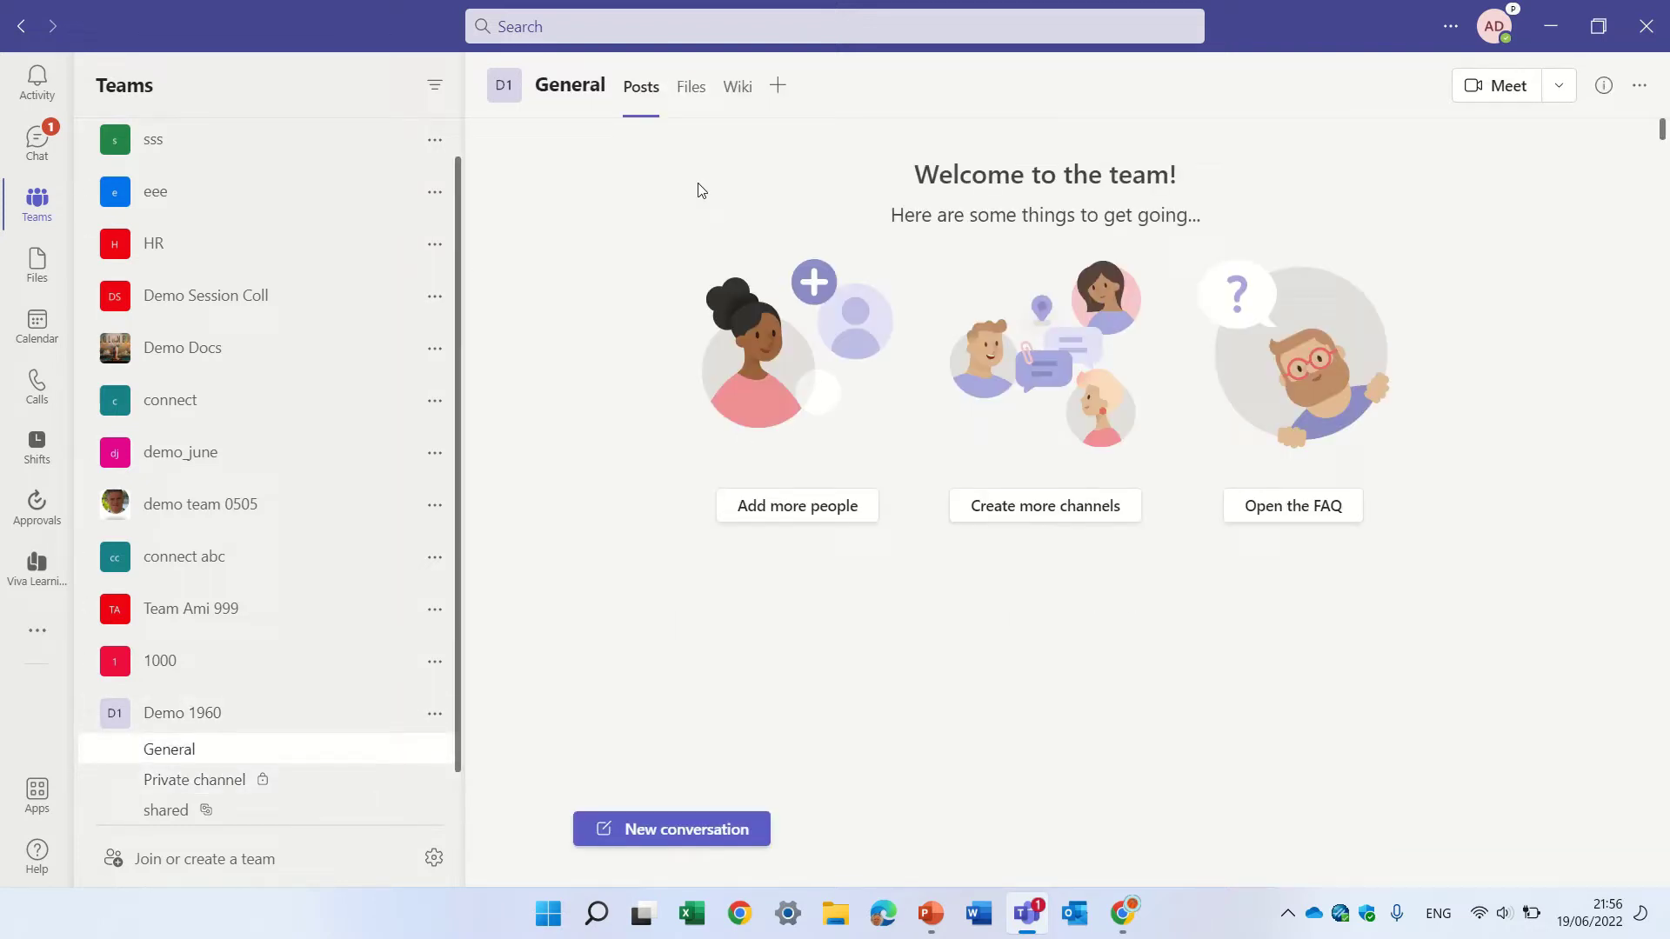
click(691, 90)
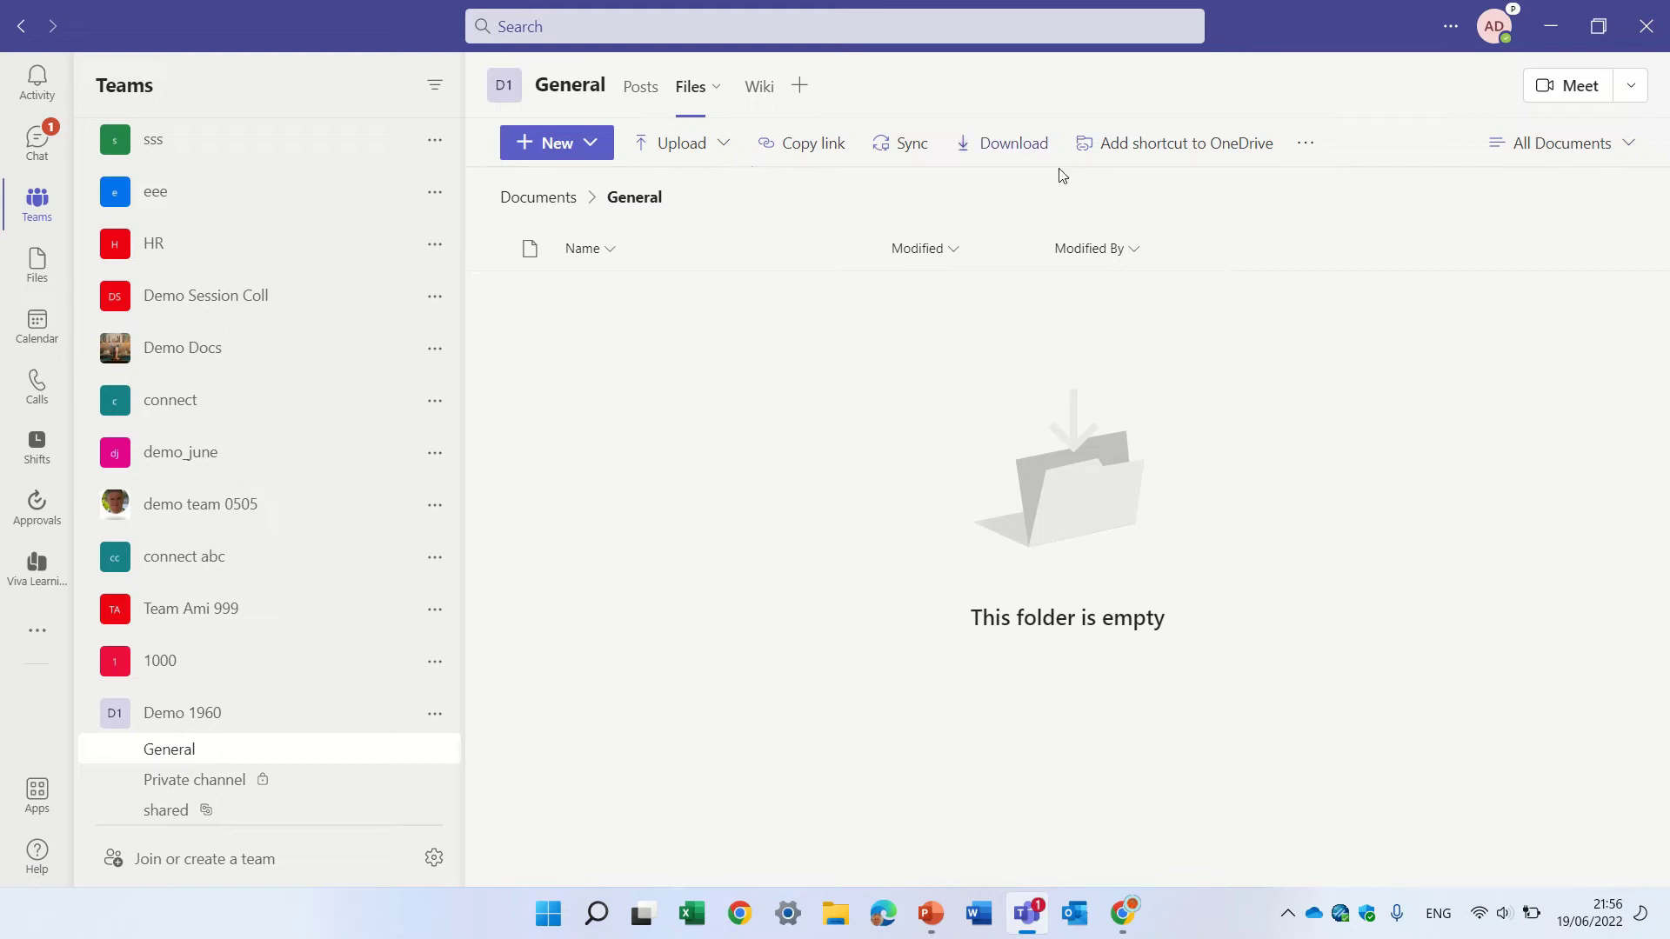
Step: Open the General files in SharePoint, go to the Documents root and expand In channels
click(1304, 146)
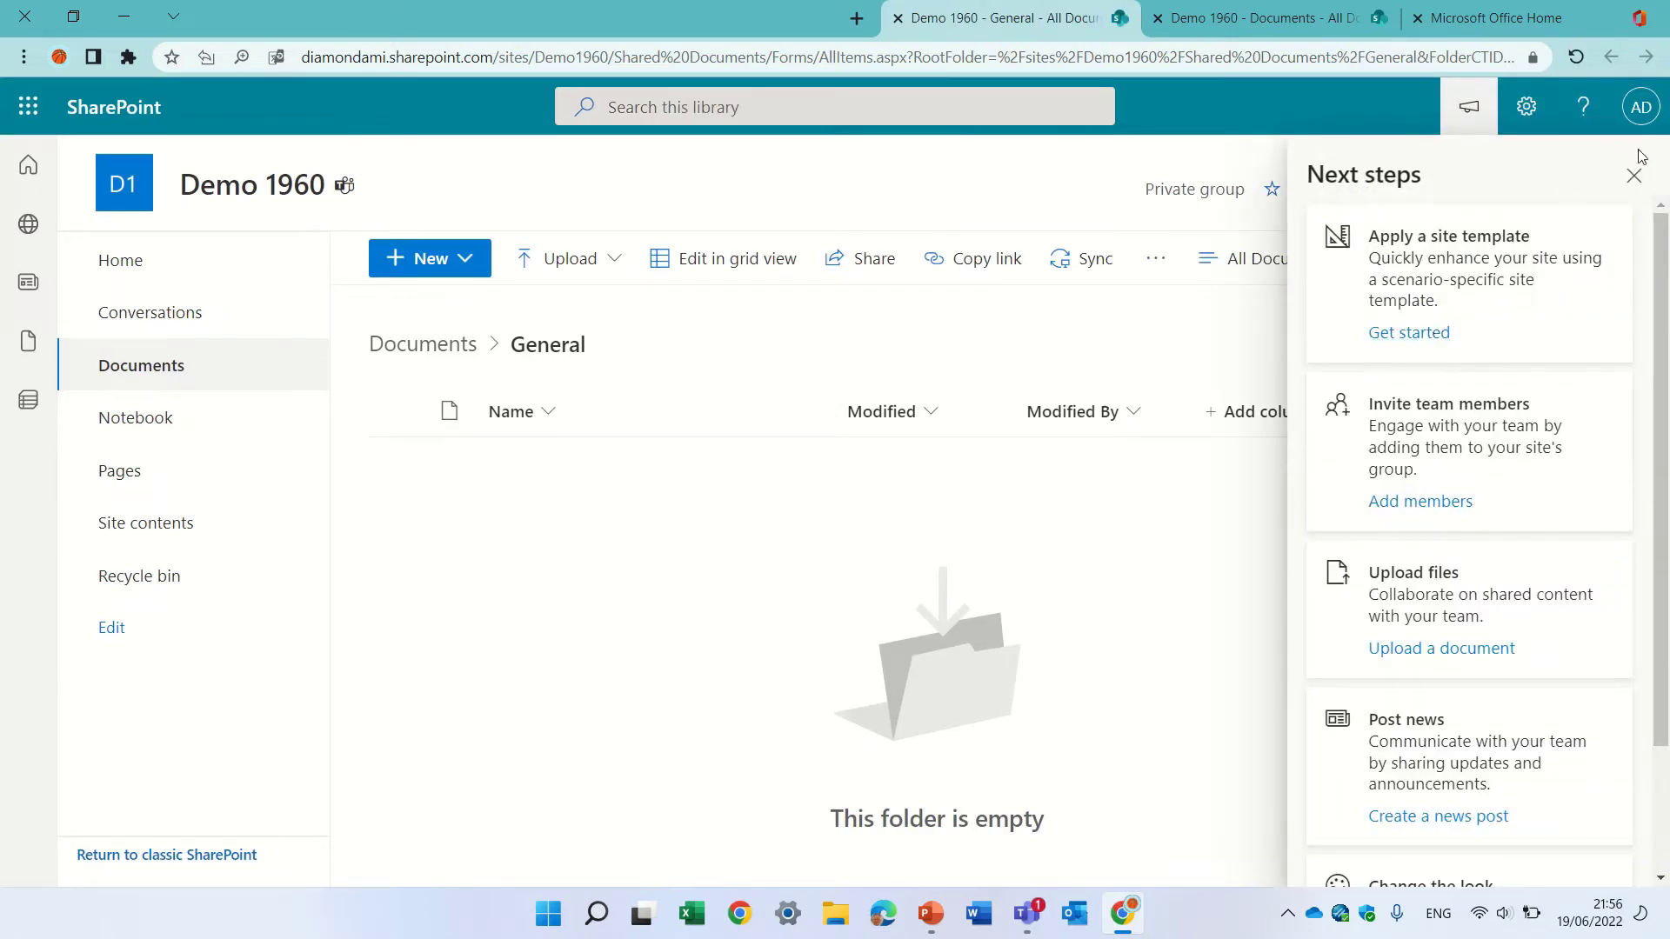
click(1635, 175)
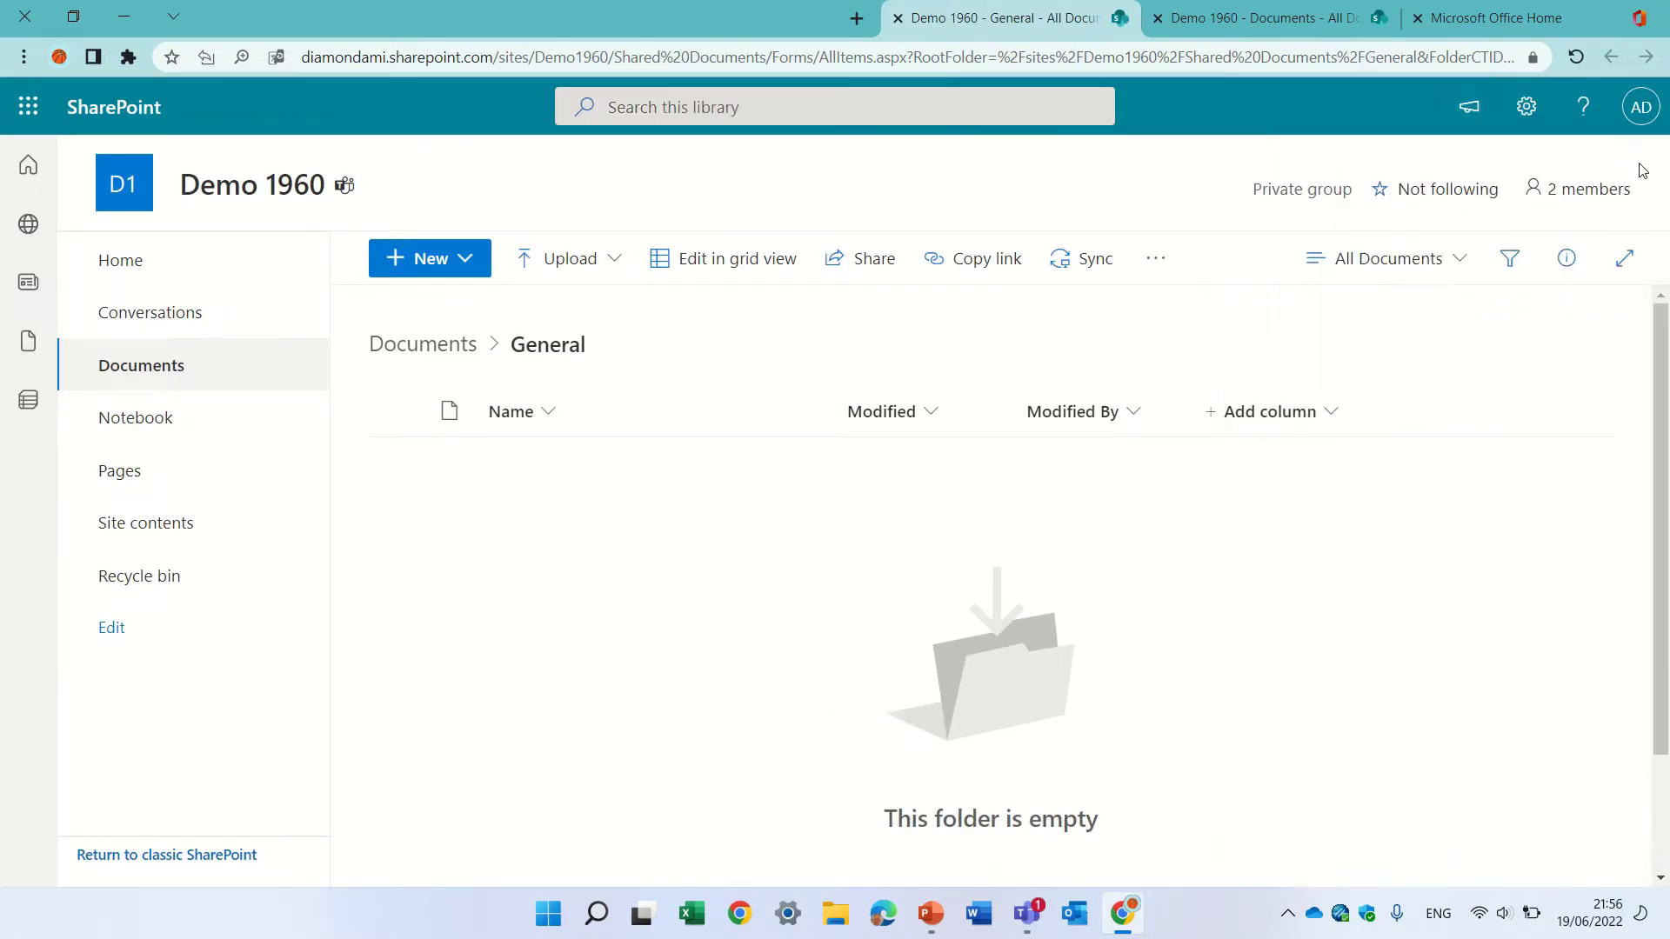
click(422, 348)
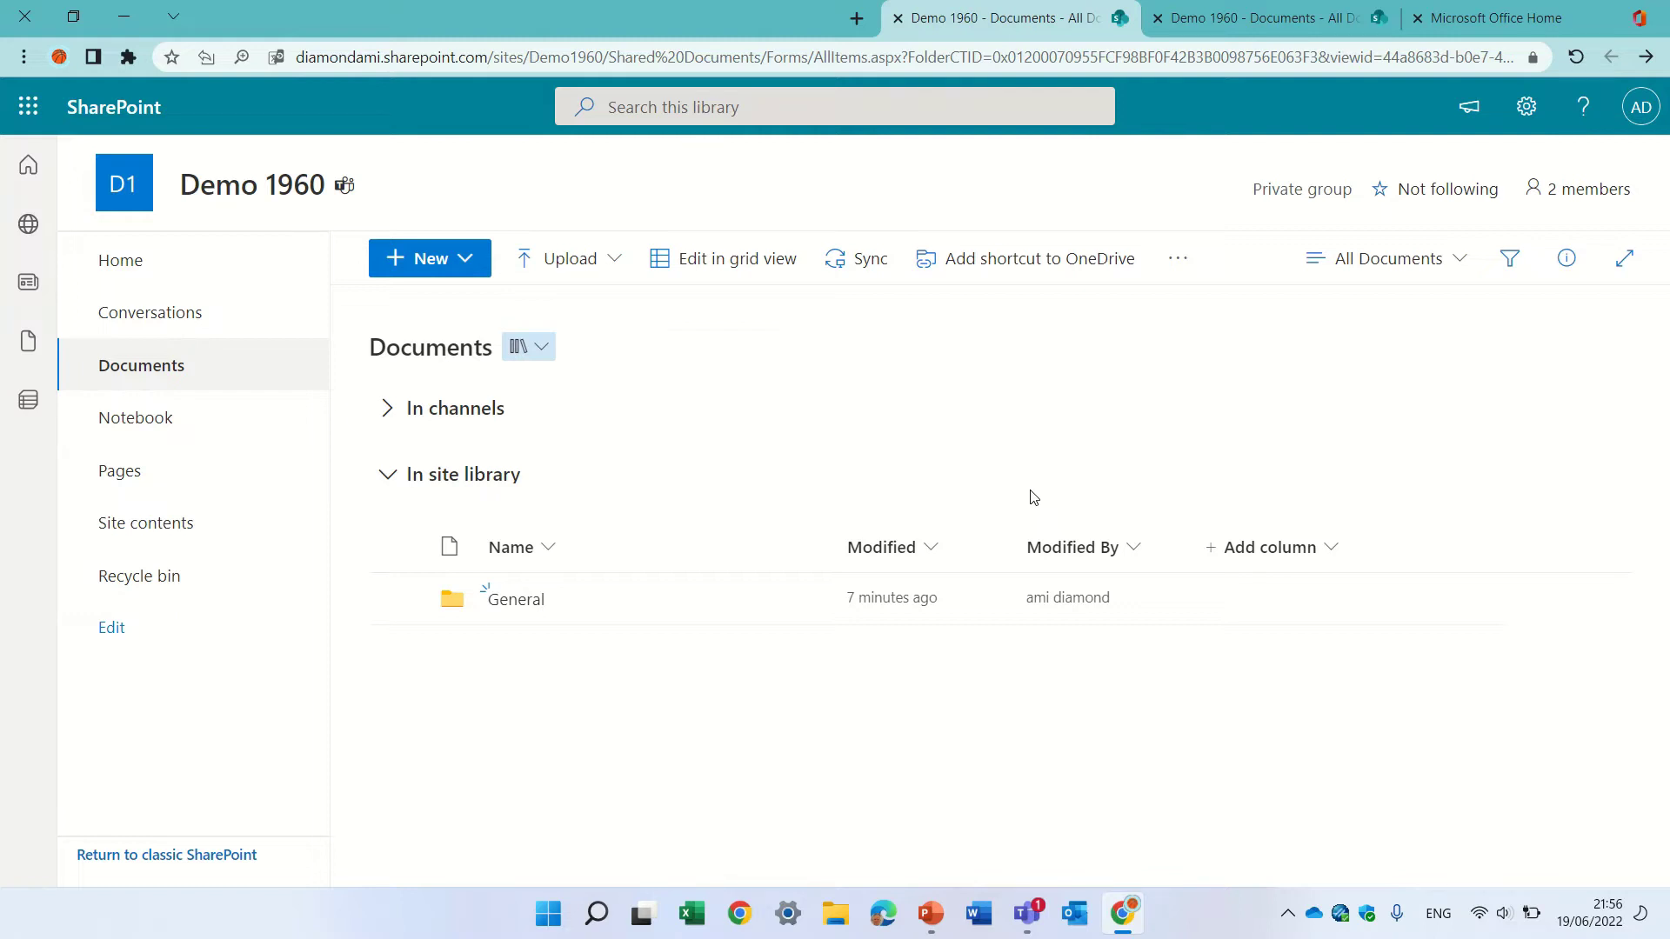
click(387, 408)
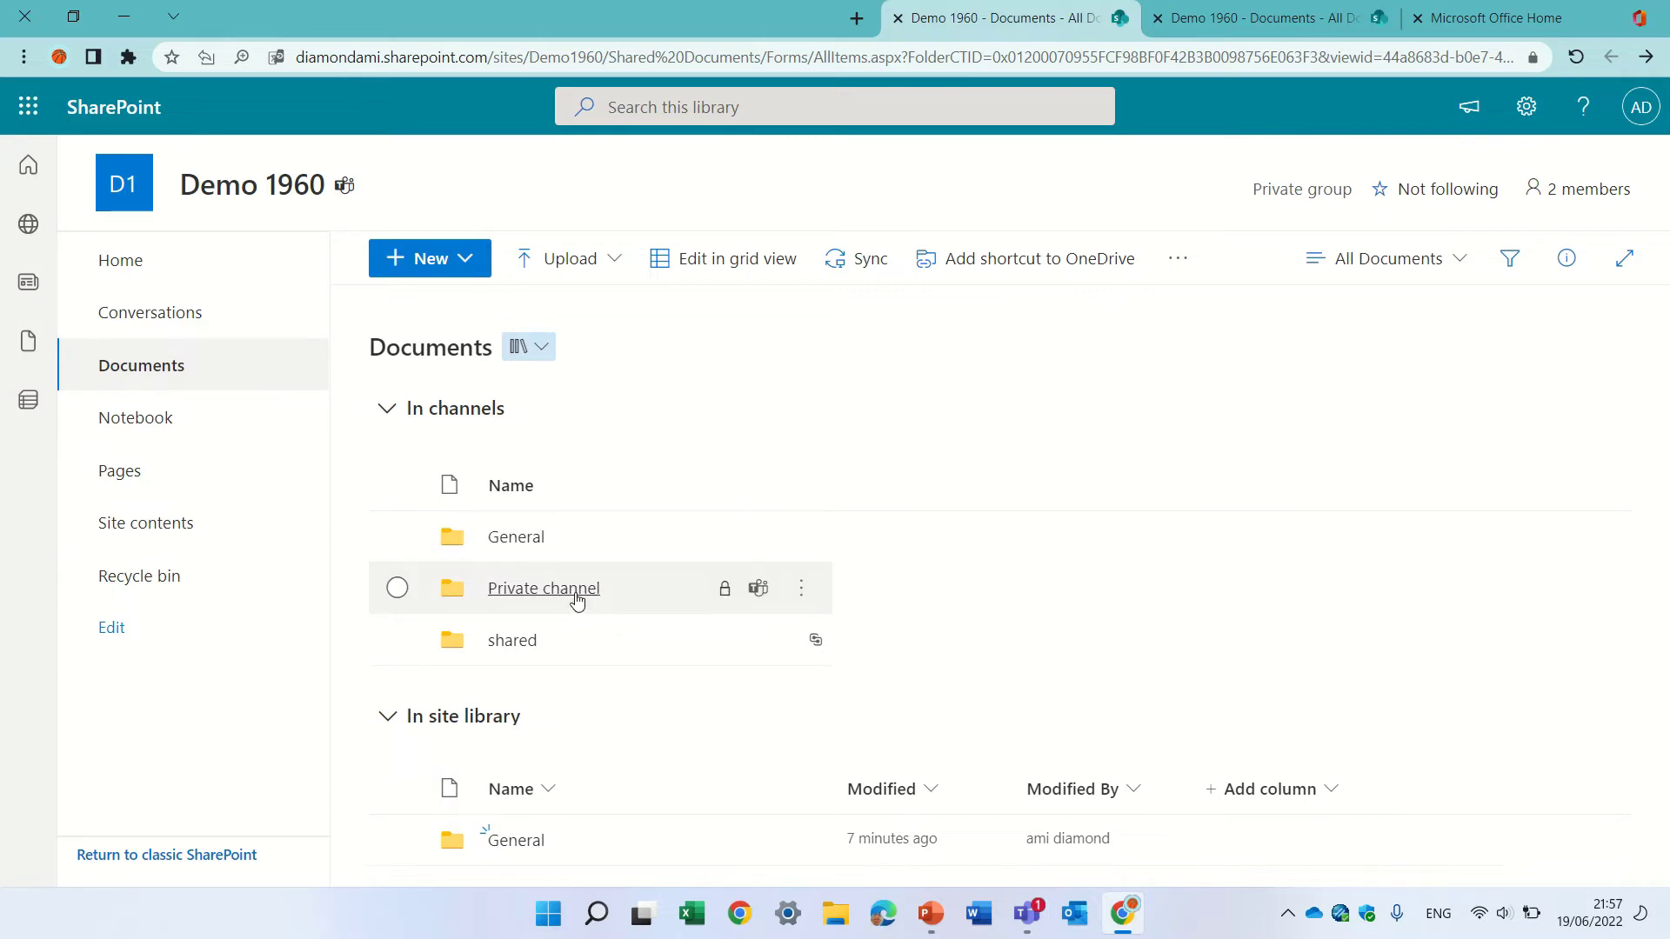
Step: Open the Private channel library, then reopen Documents from the site home and expand In channels
click(577, 597)
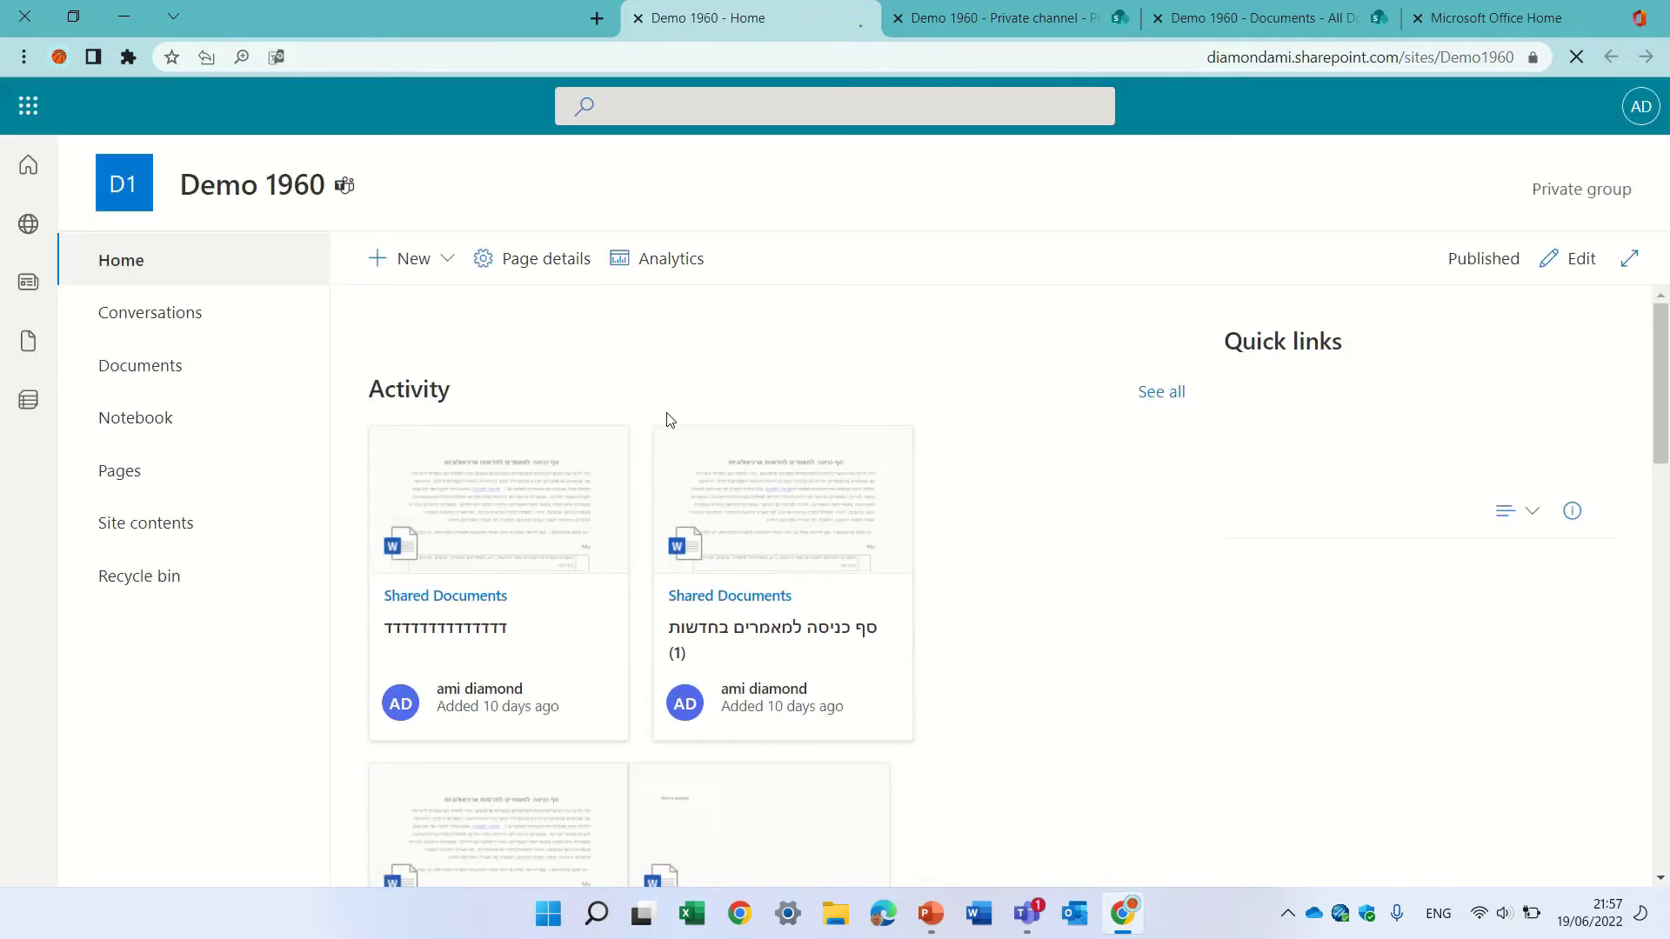
click(160, 366)
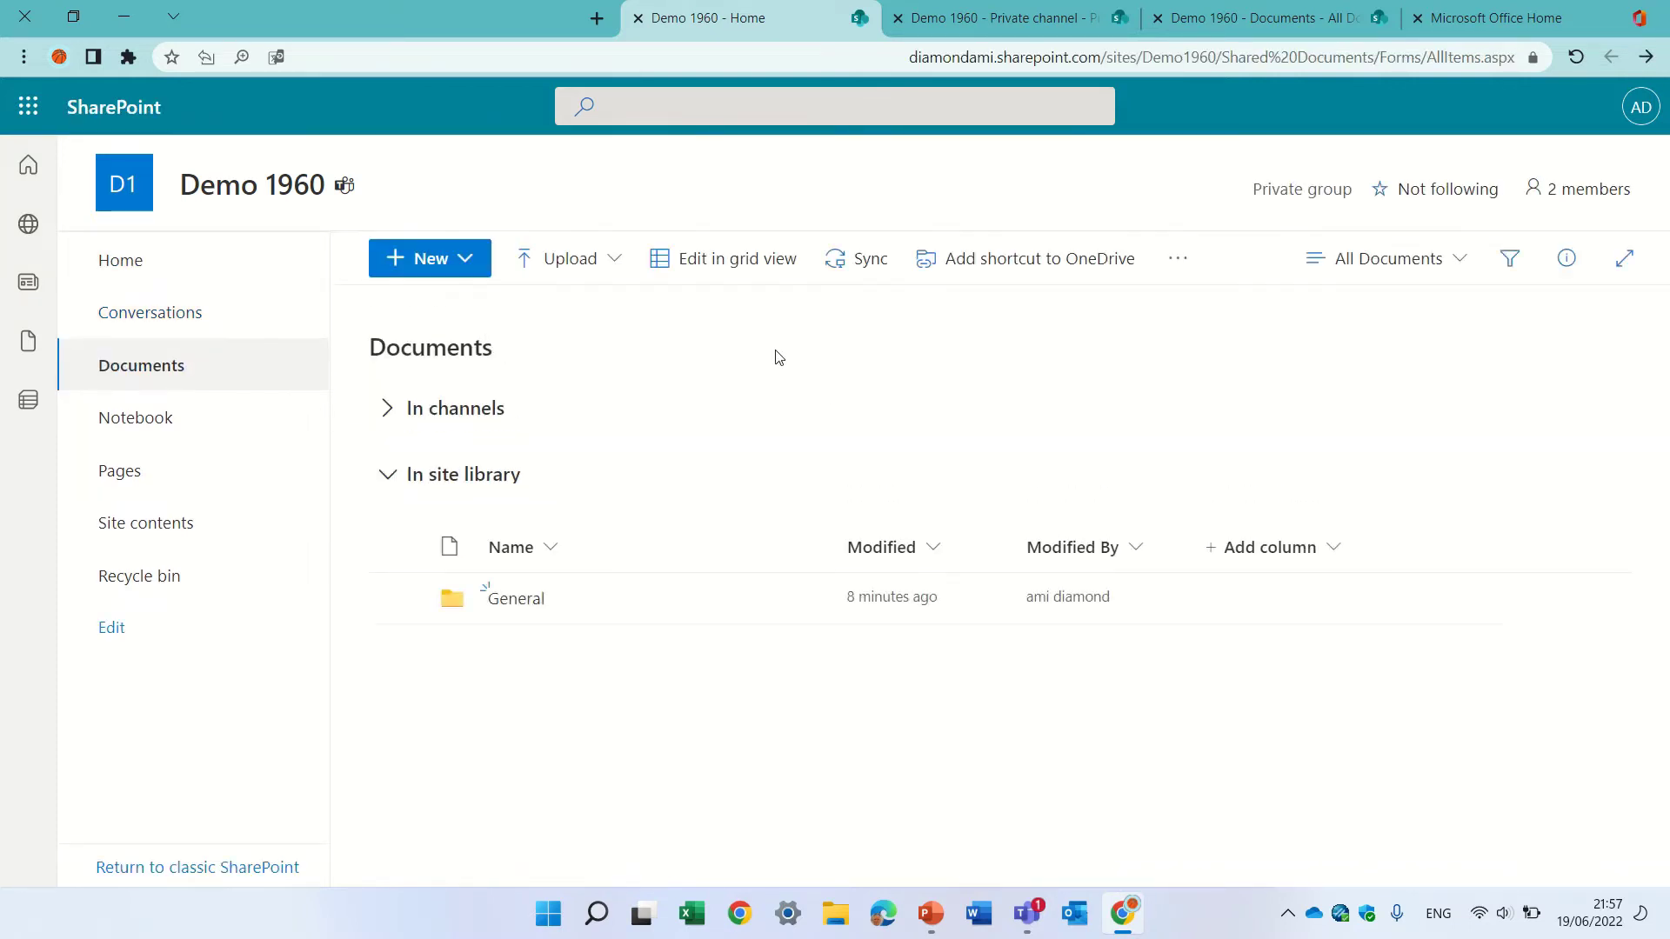
click(389, 419)
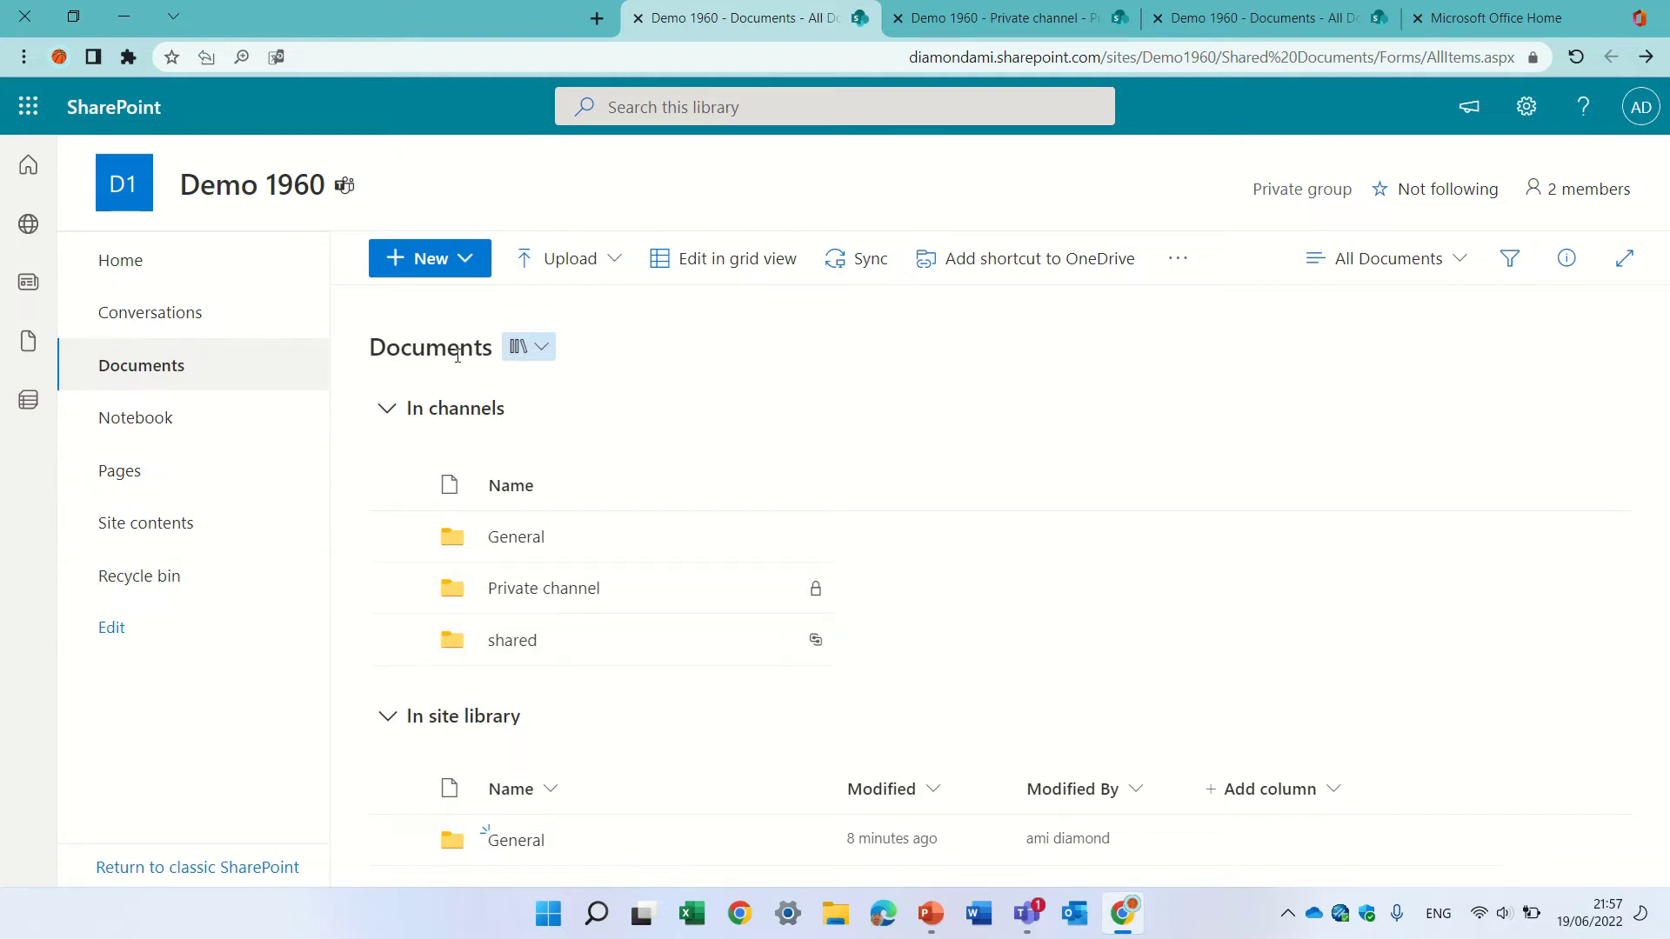
Step: Create a new folder named folder1 in the Documents library
click(441, 258)
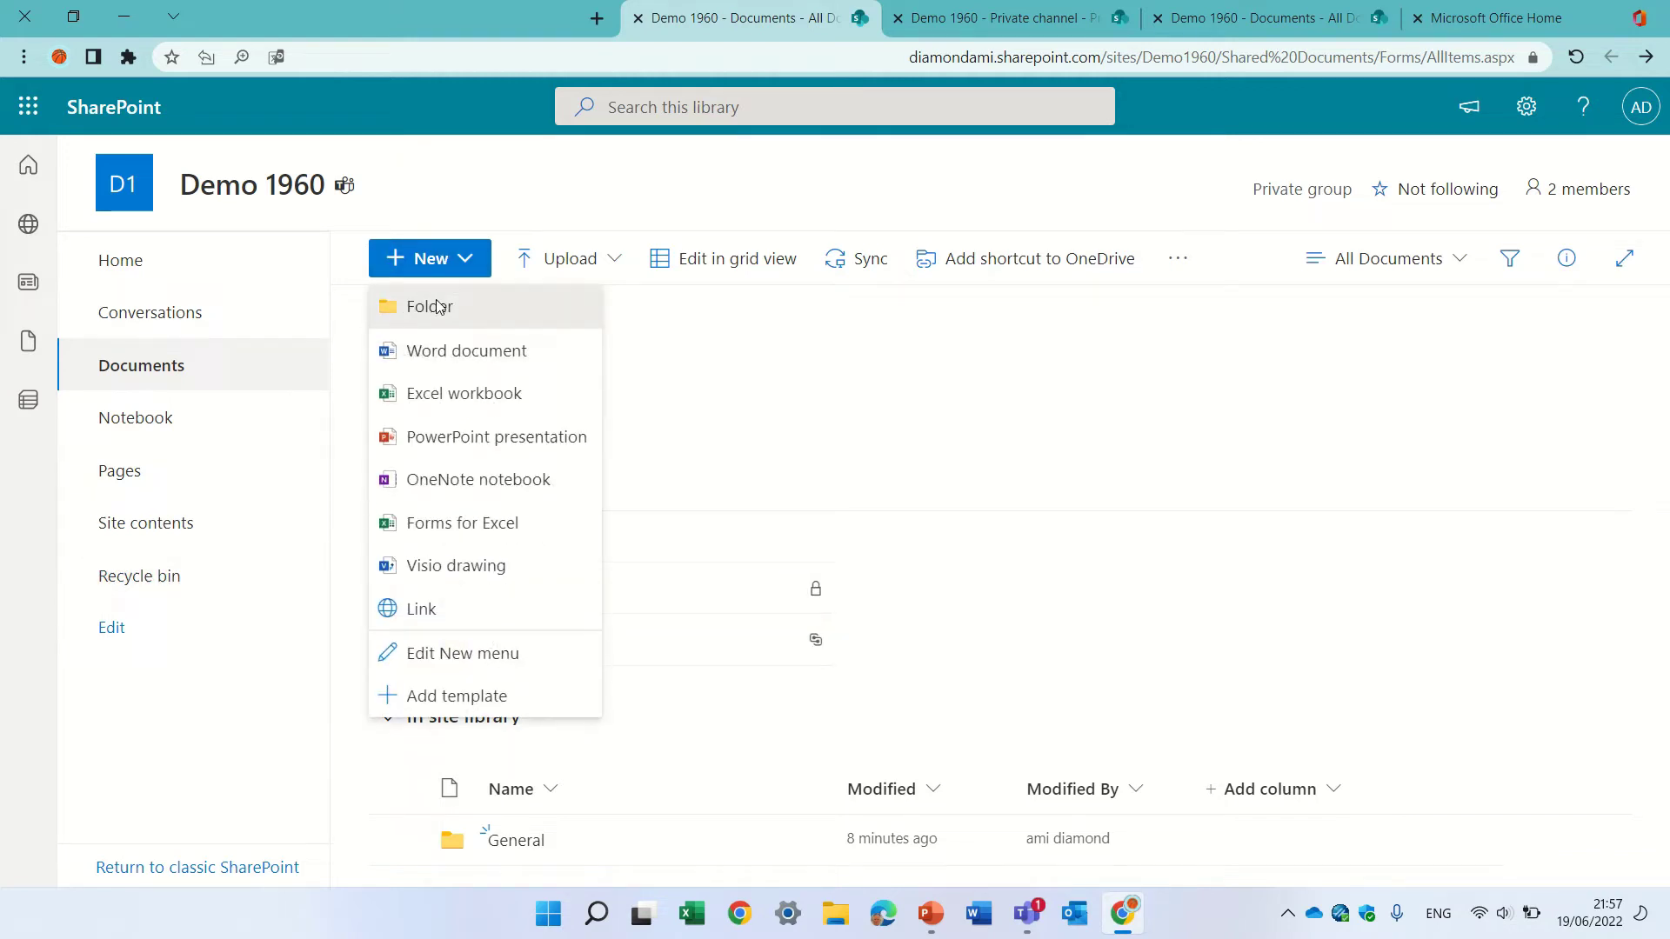
click(436, 300)
text(folder1)
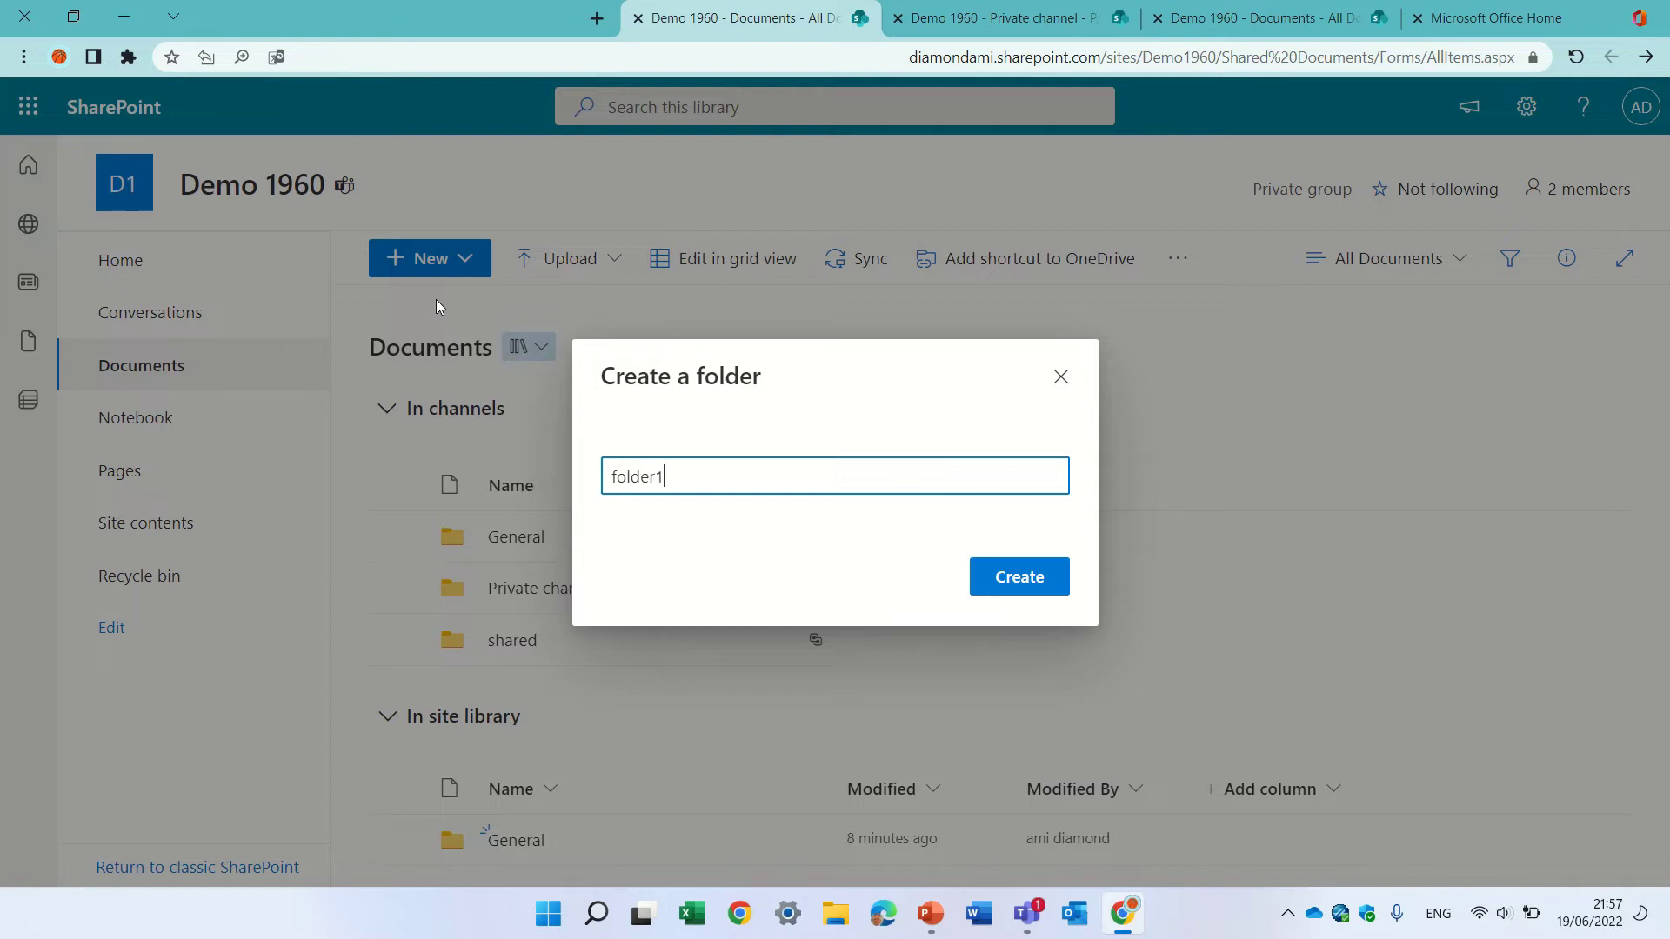
key(Return)
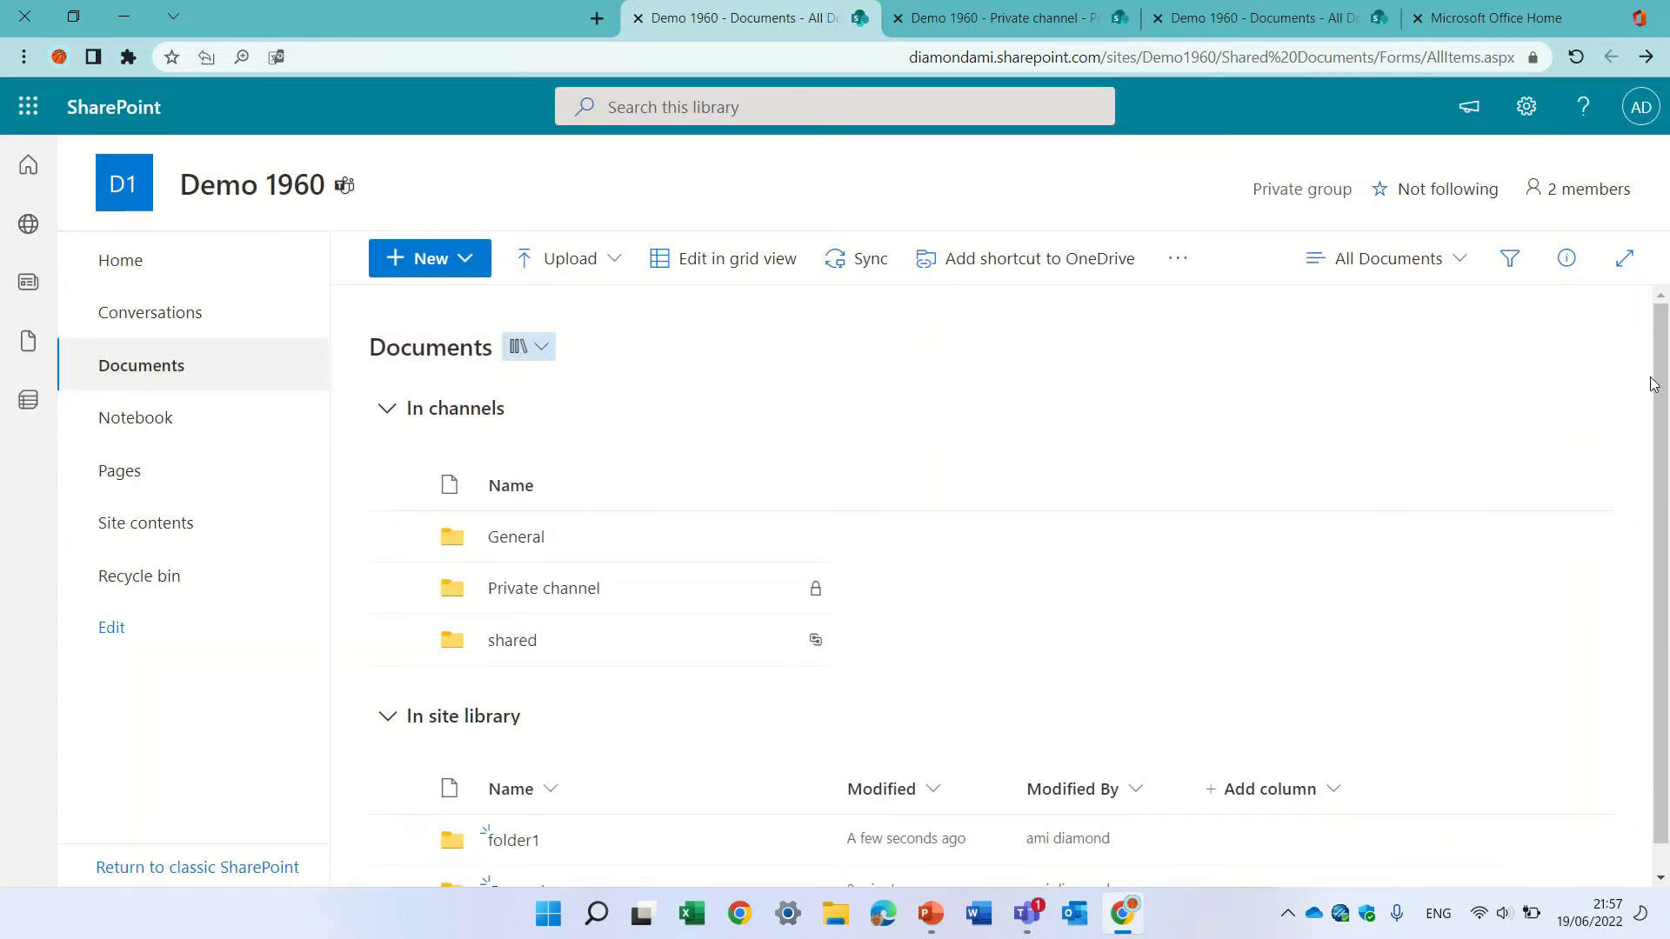
scroll(1666, 435, down, 1)
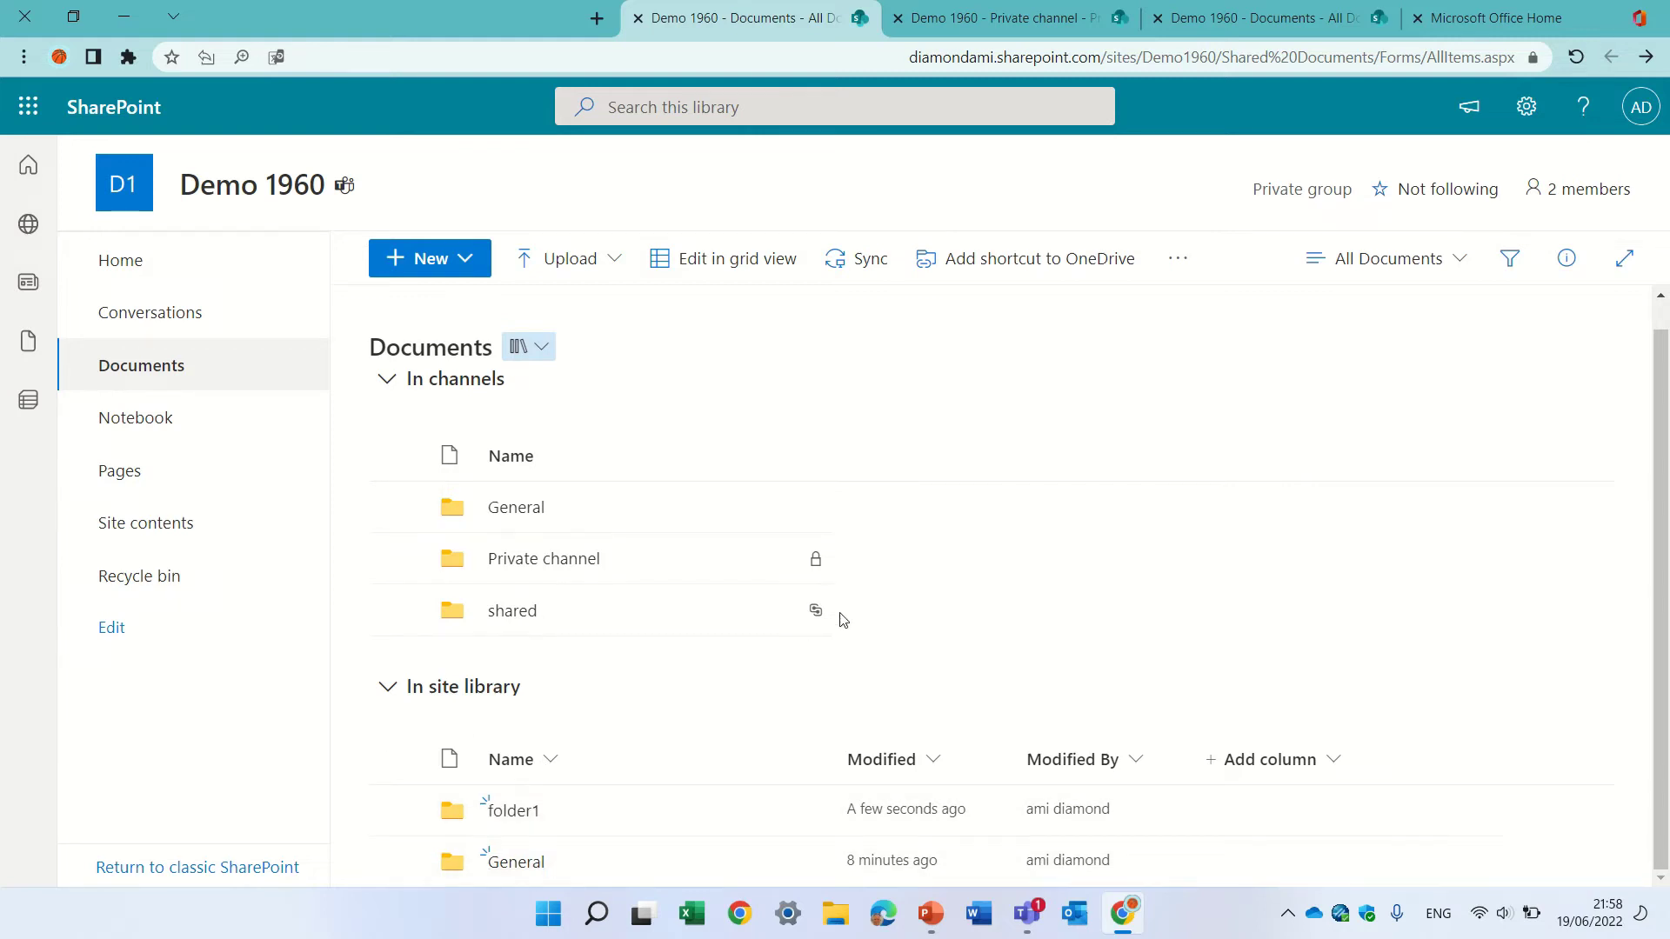
Step: Inspect the action menus of the General, Private channel, shared and site-library General folders
click(801, 512)
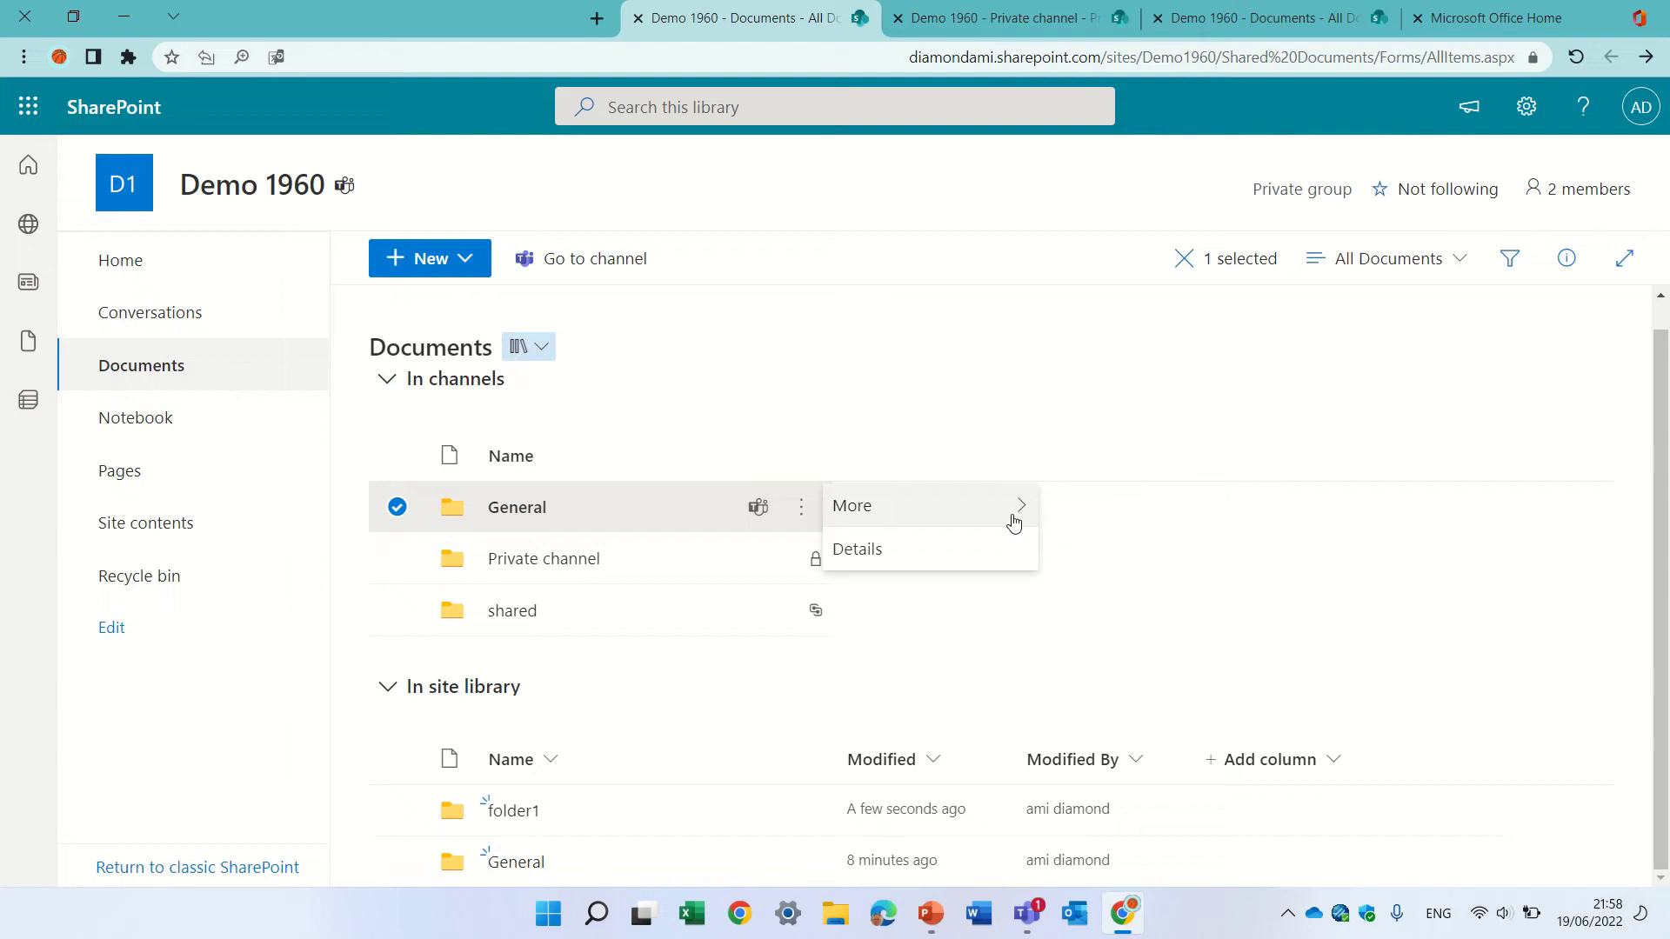
mouse_move(1024, 520)
click(835, 719)
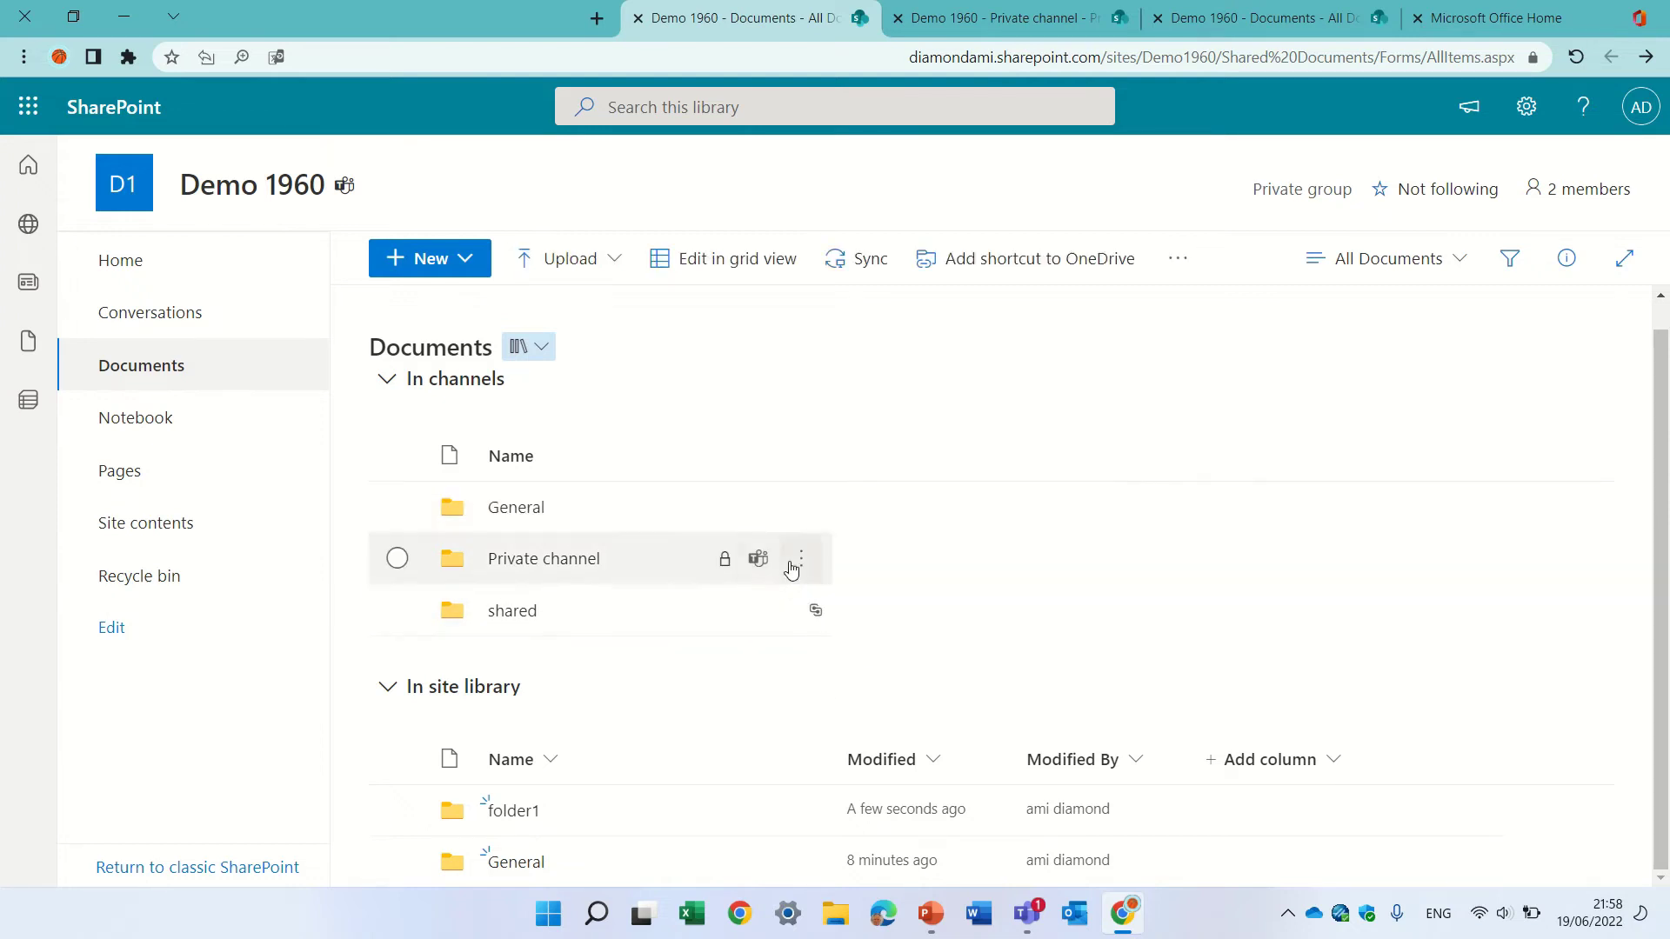
click(802, 563)
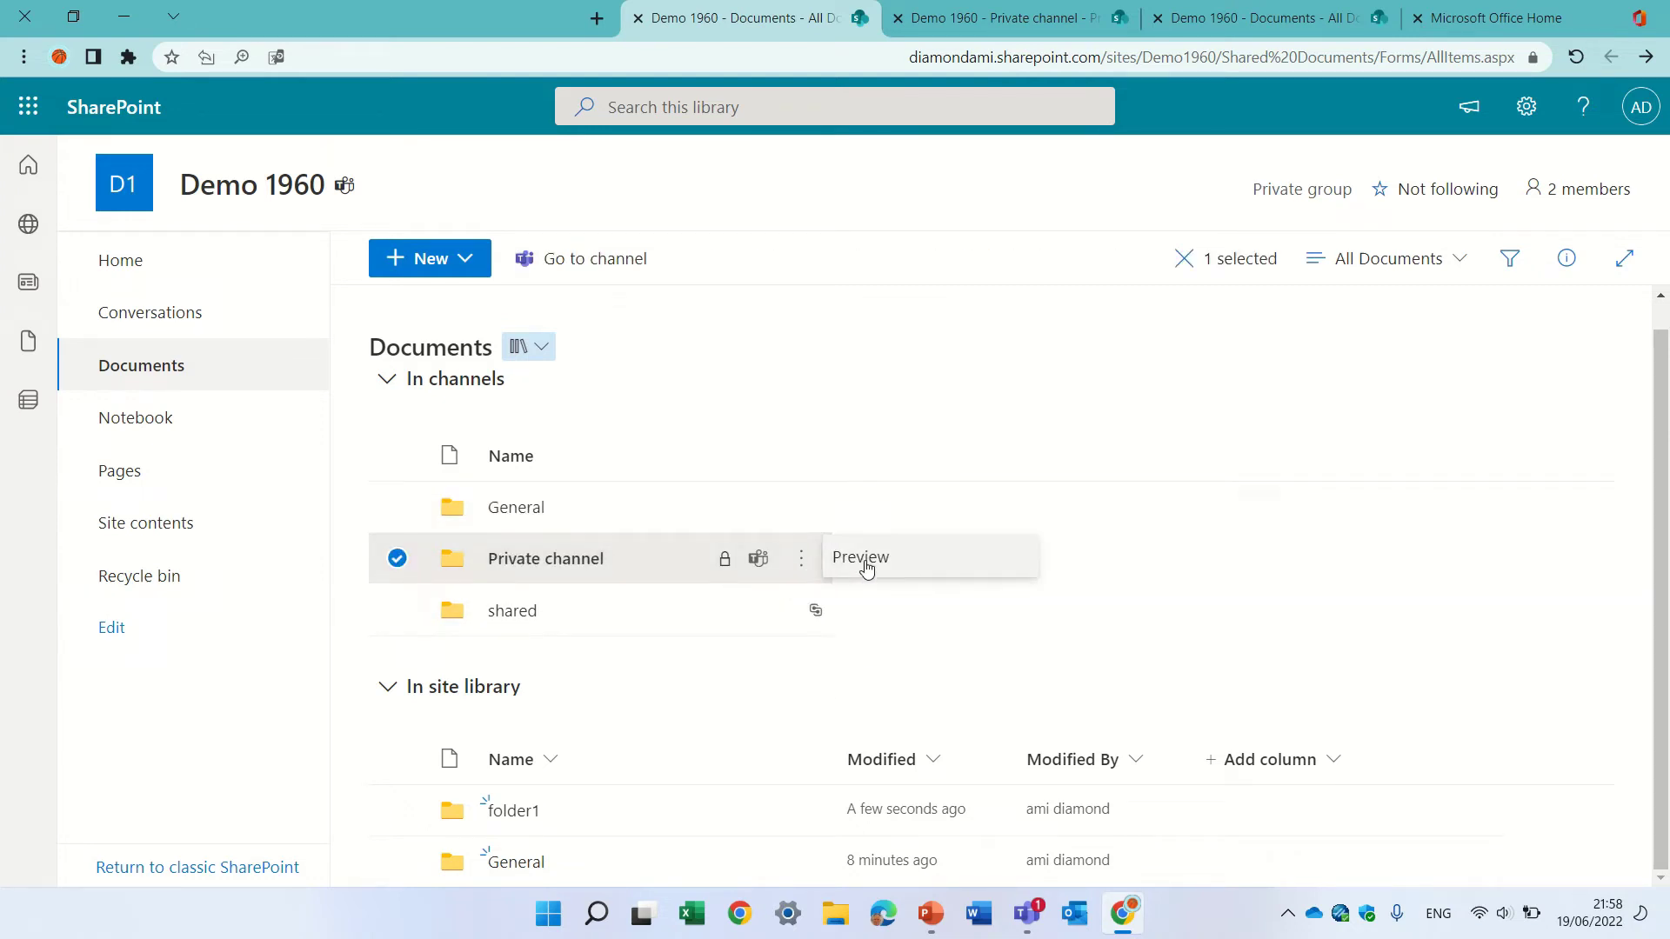
click(861, 660)
click(804, 616)
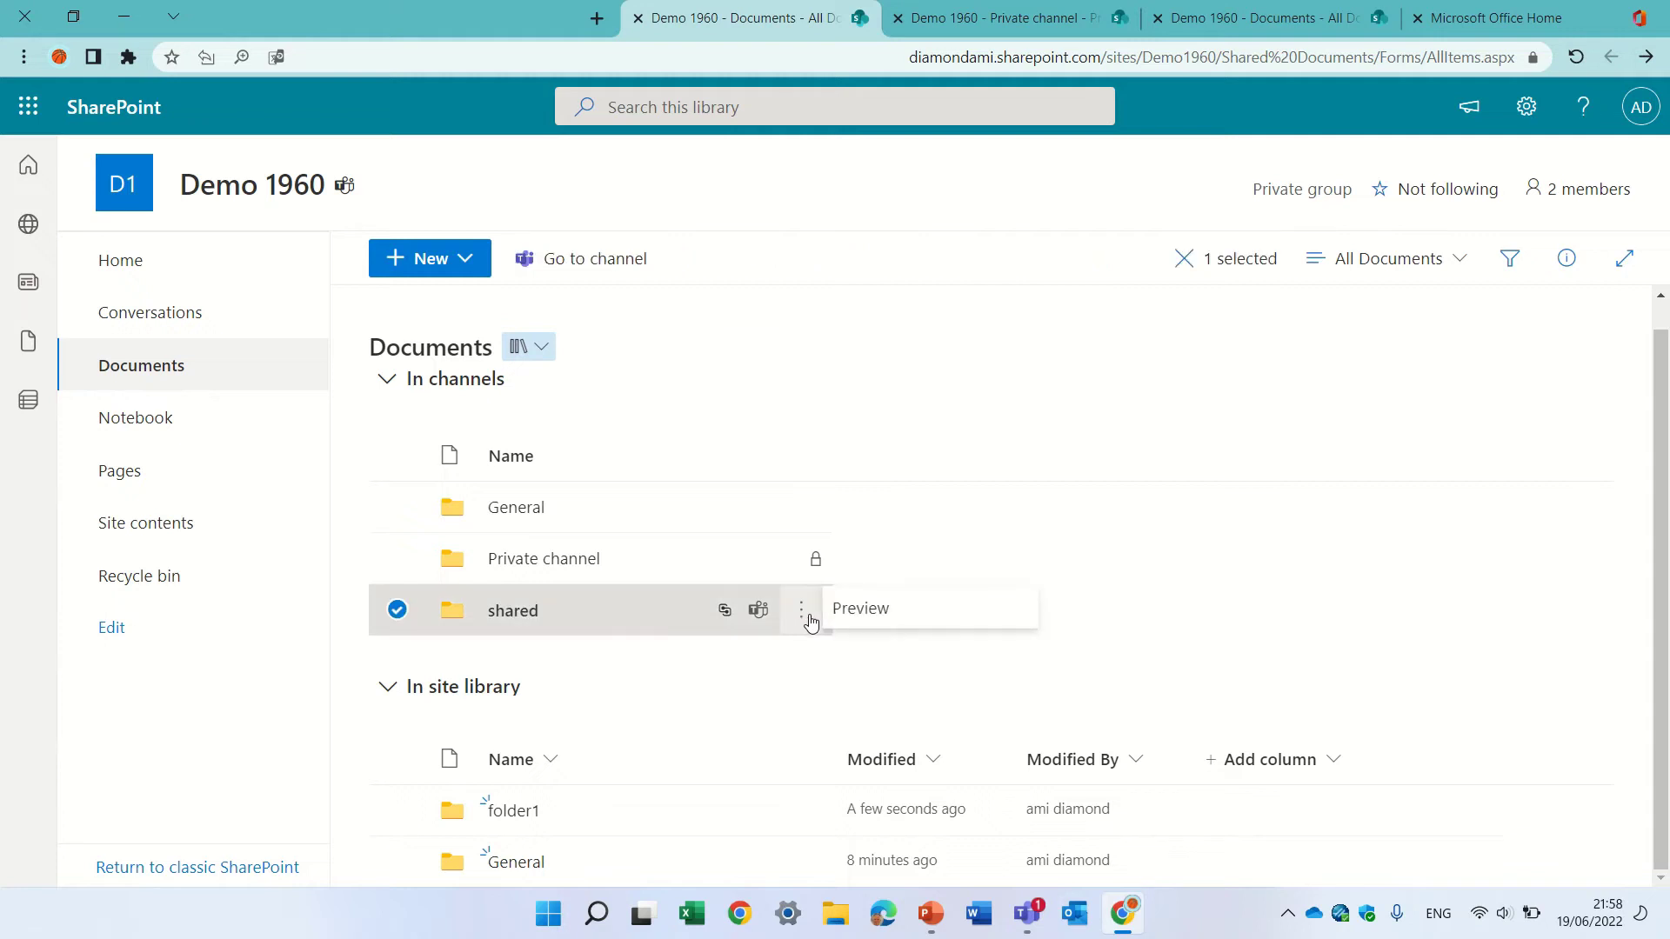
click(1171, 678)
click(1172, 678)
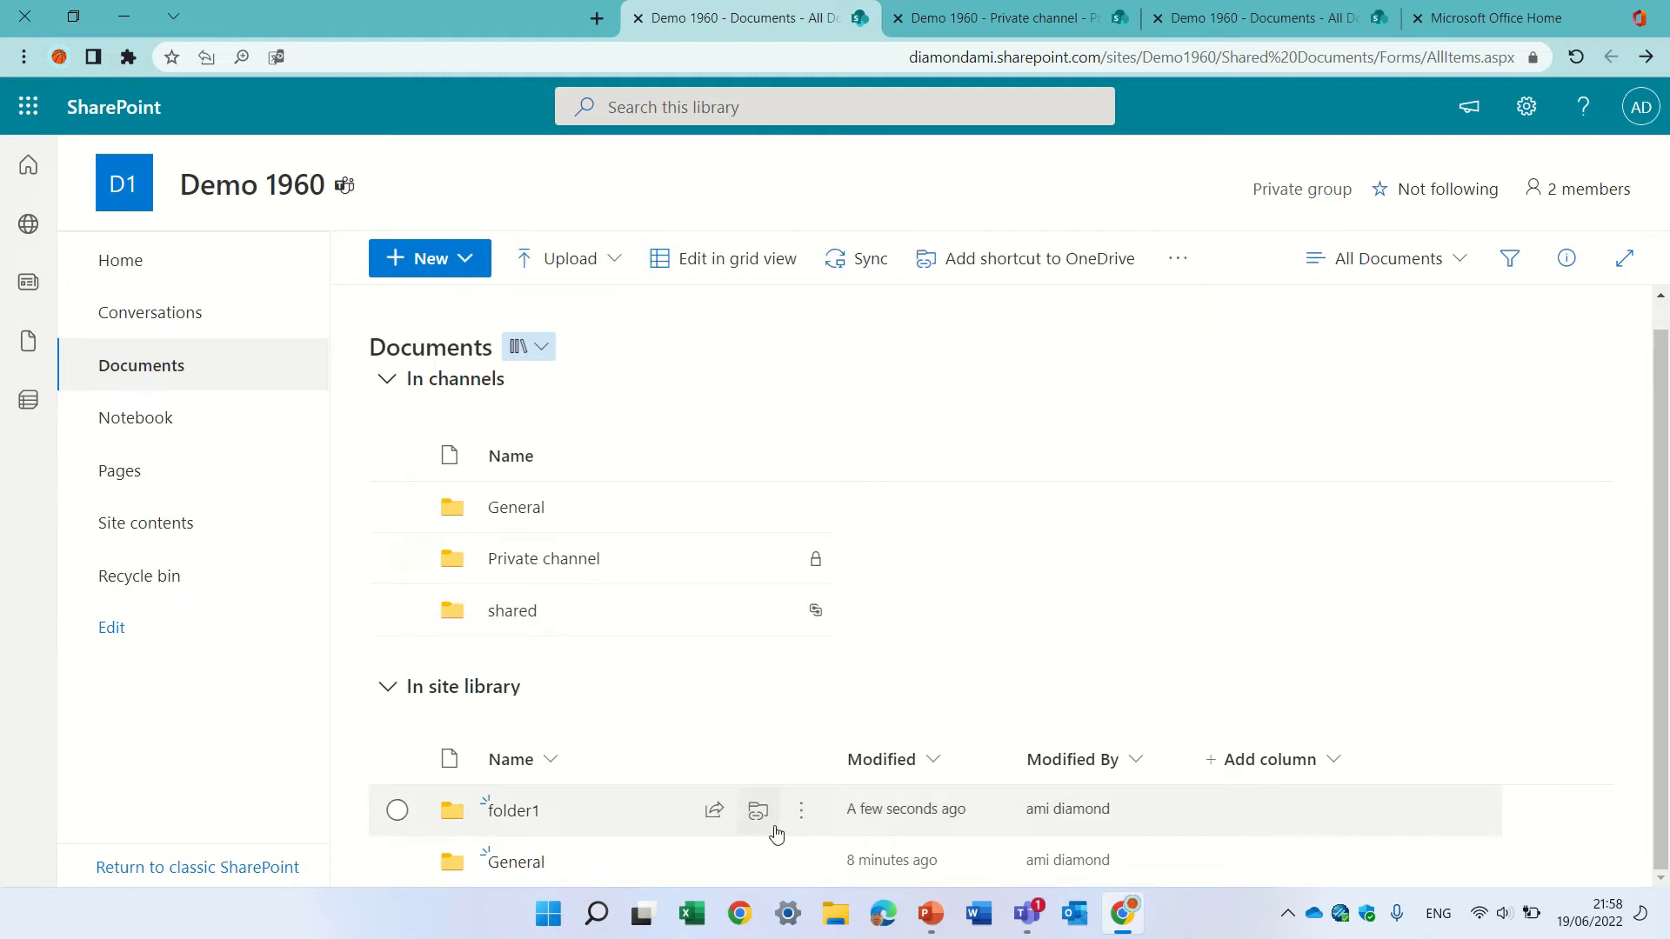
click(803, 862)
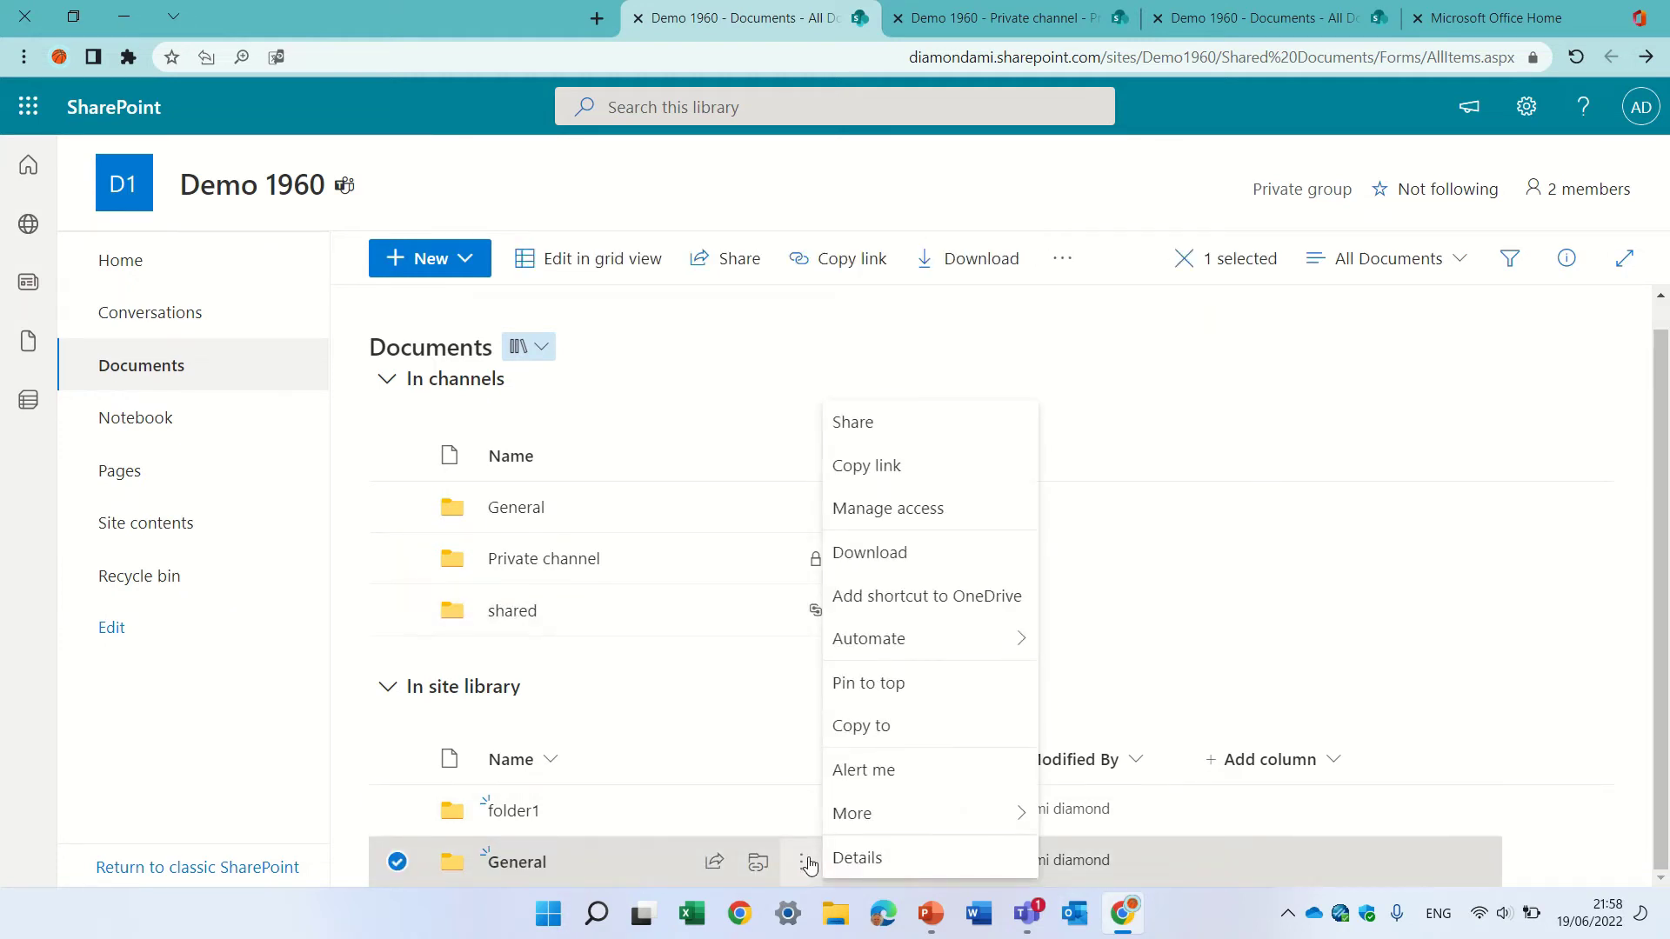
Step: Delete folder1 and confirm sending it to the recycle bin
click(802, 812)
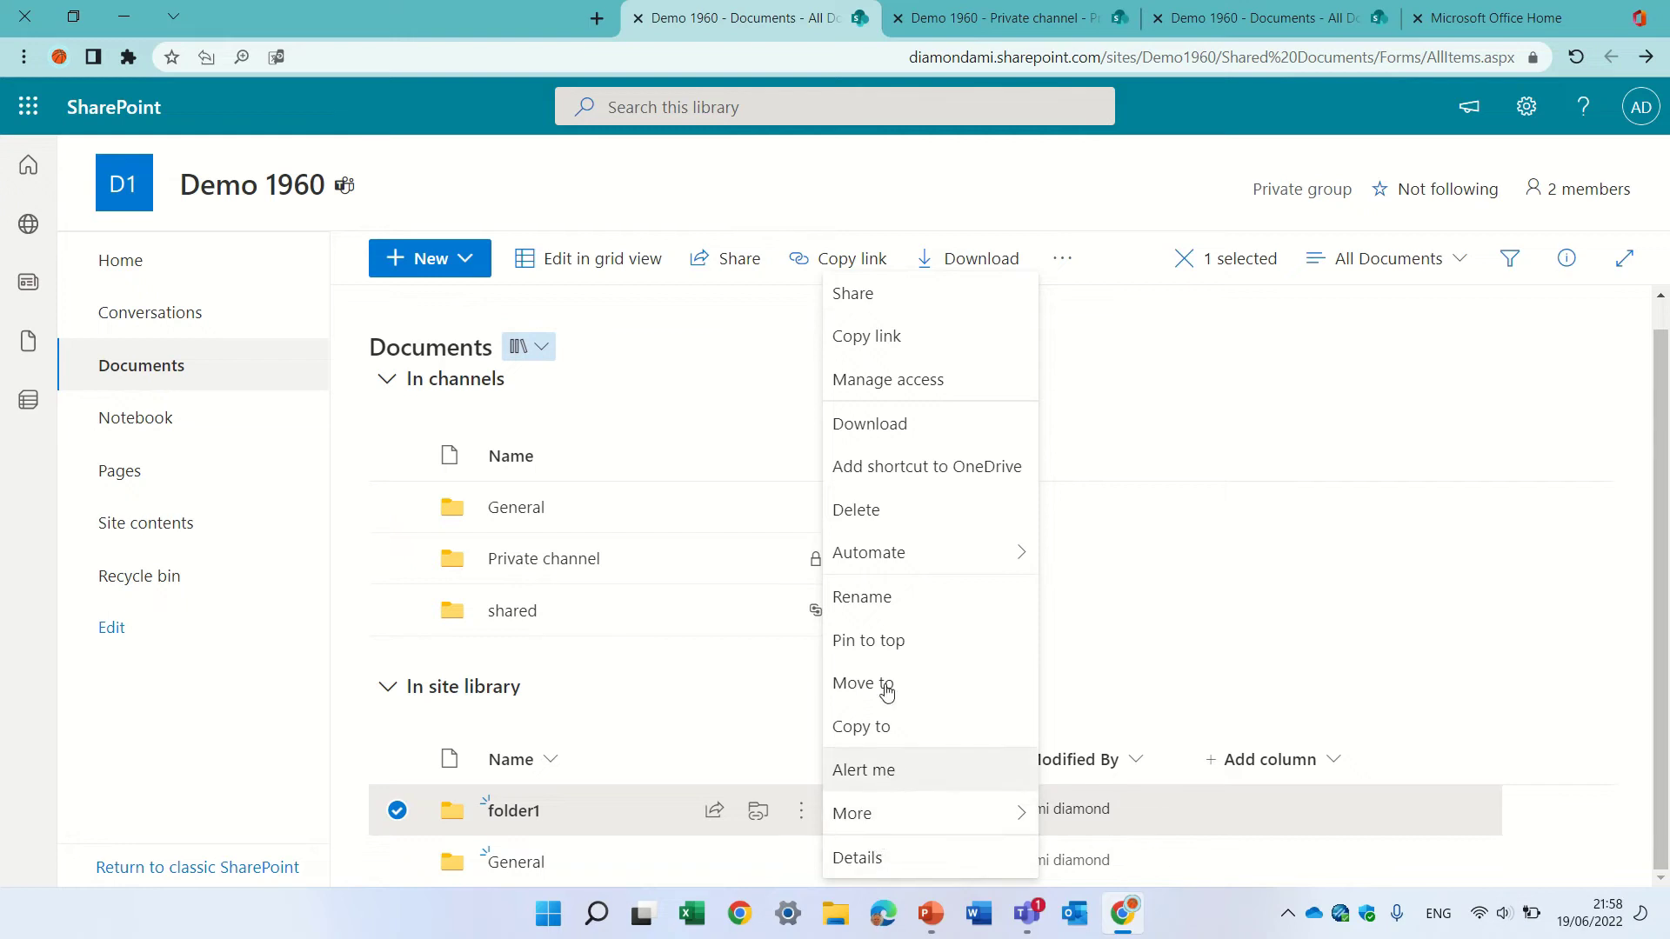
click(875, 514)
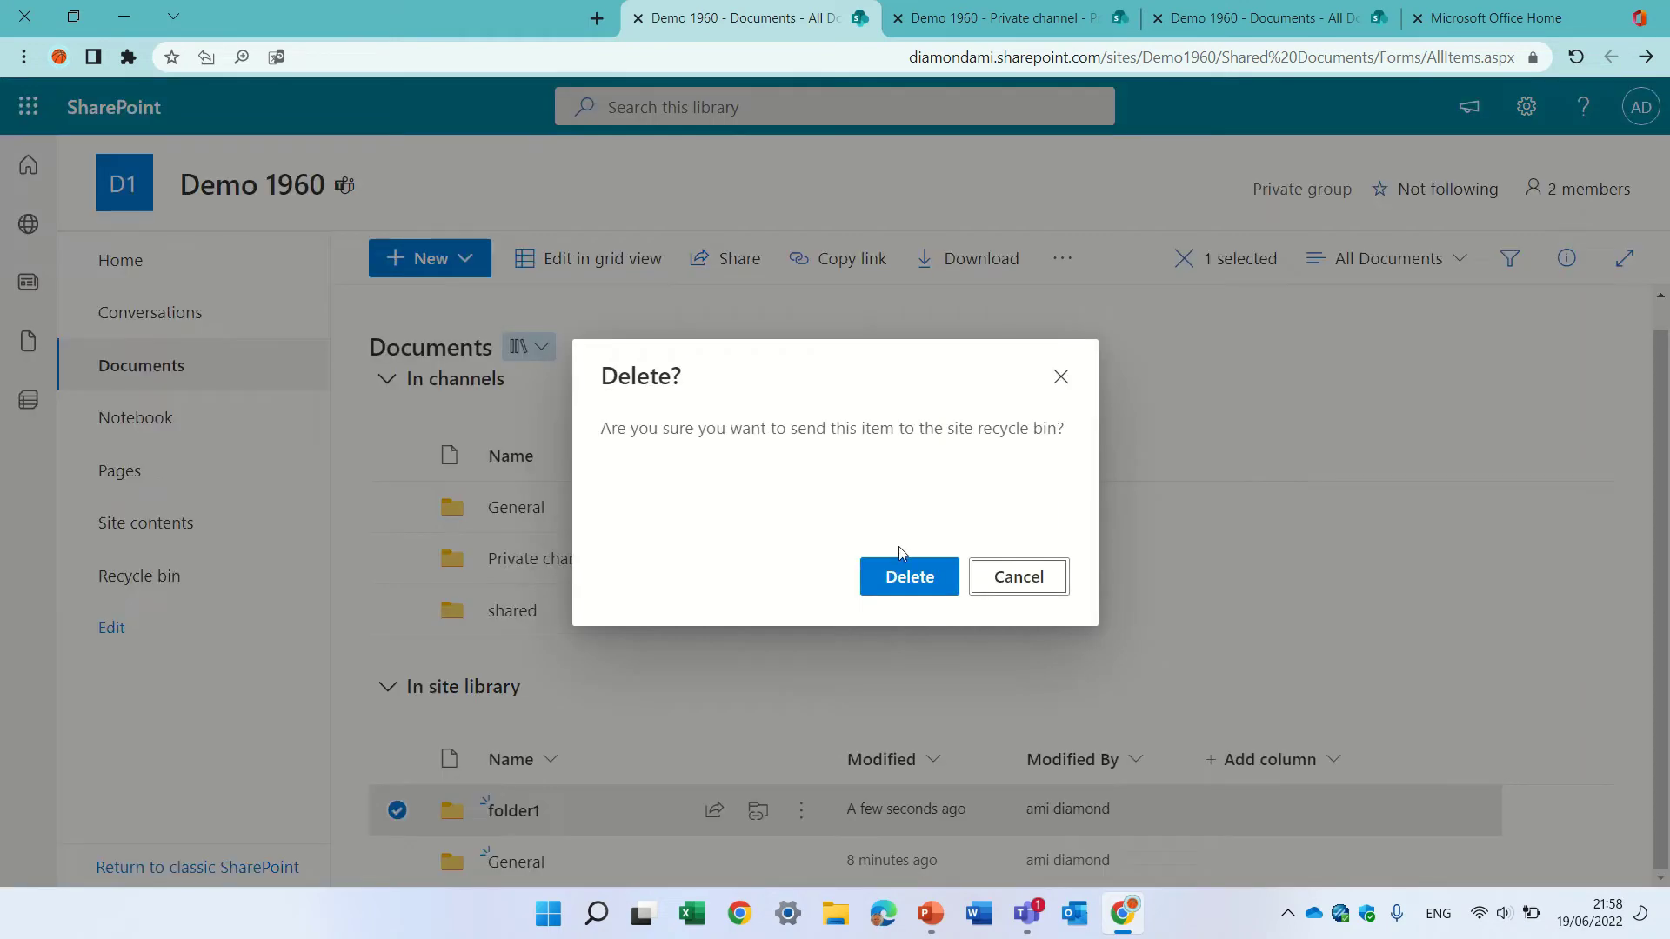
click(909, 575)
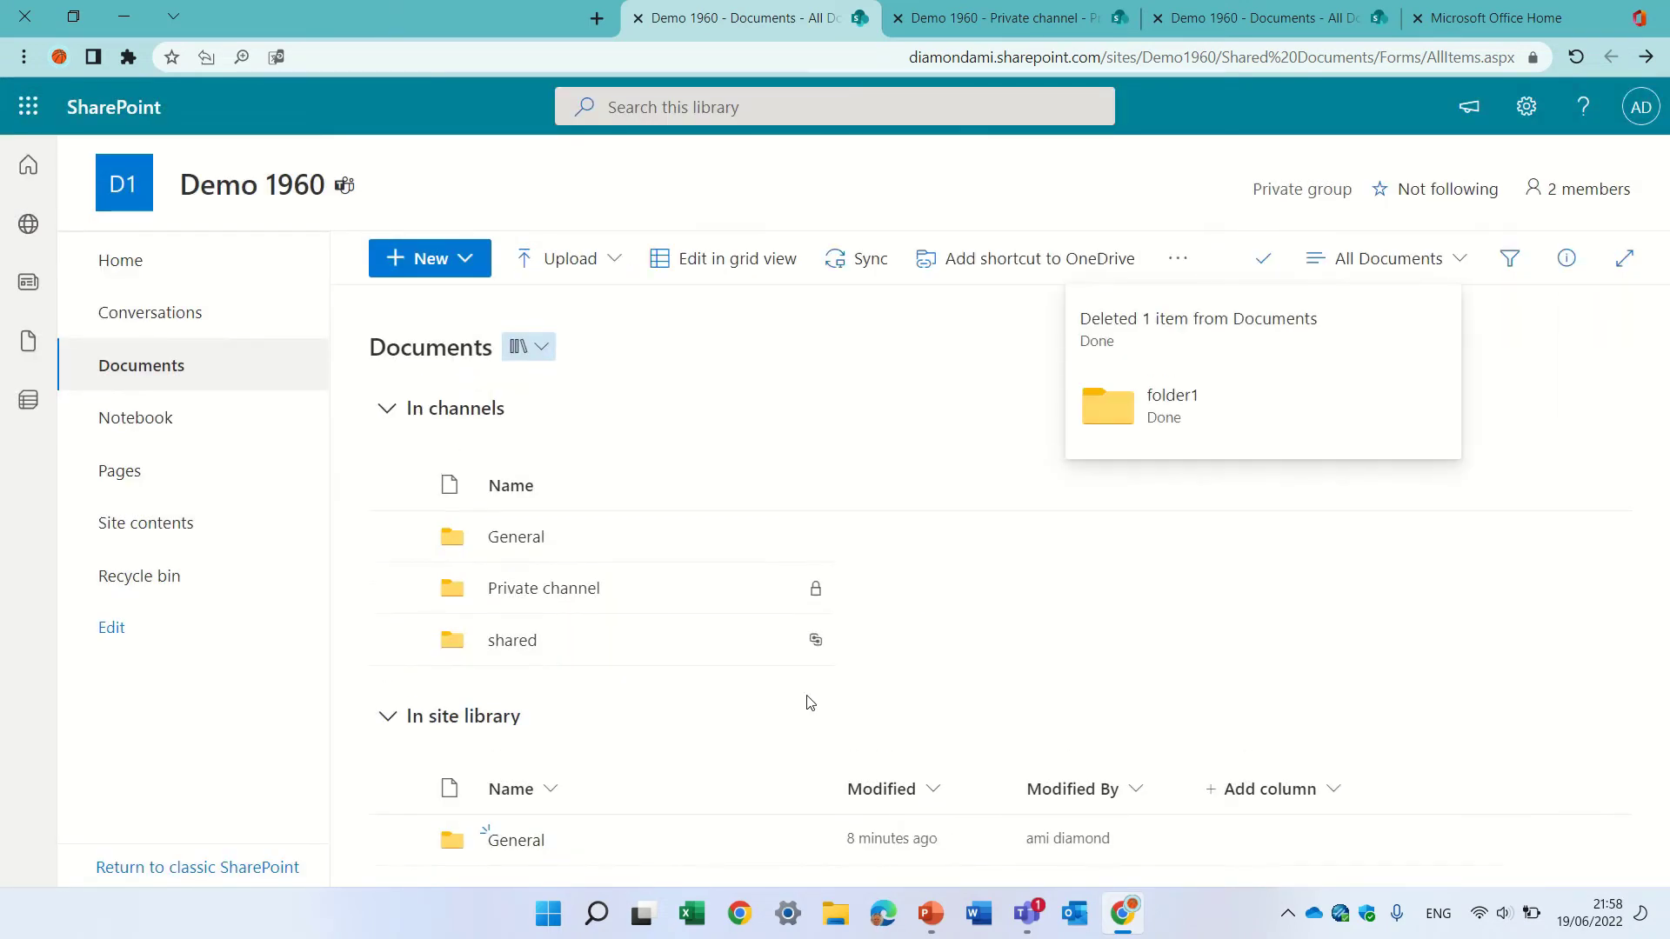
Step: Add a standard channel named 'channel A' to the Demo 1960 team in Teams
click(1027, 915)
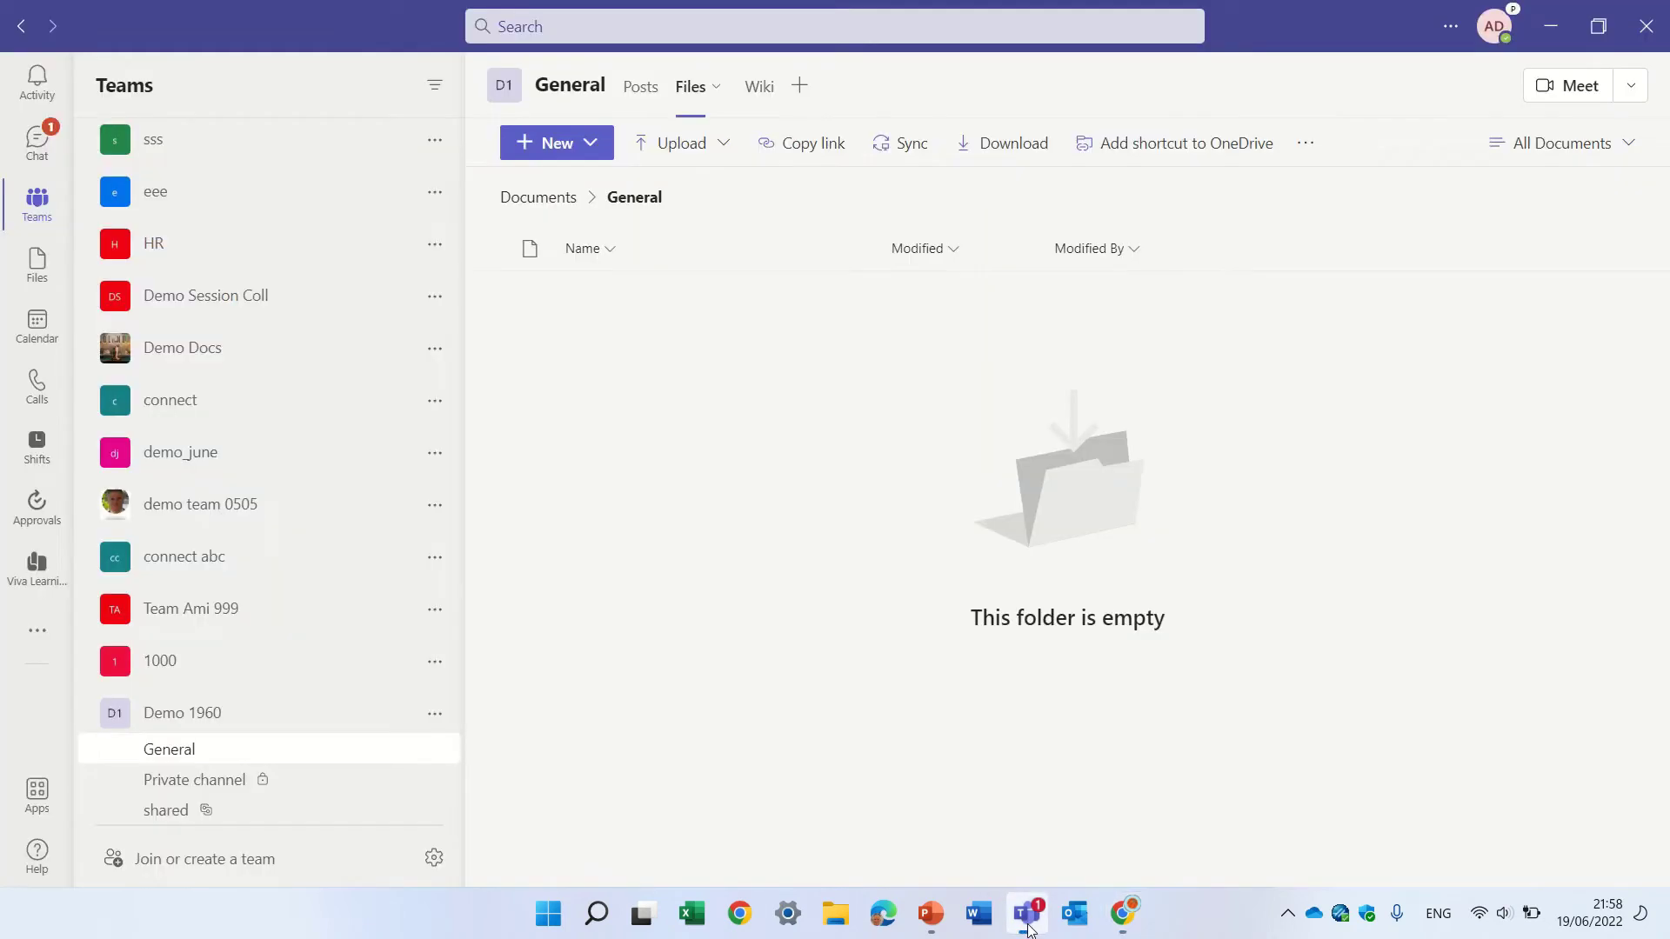
click(435, 719)
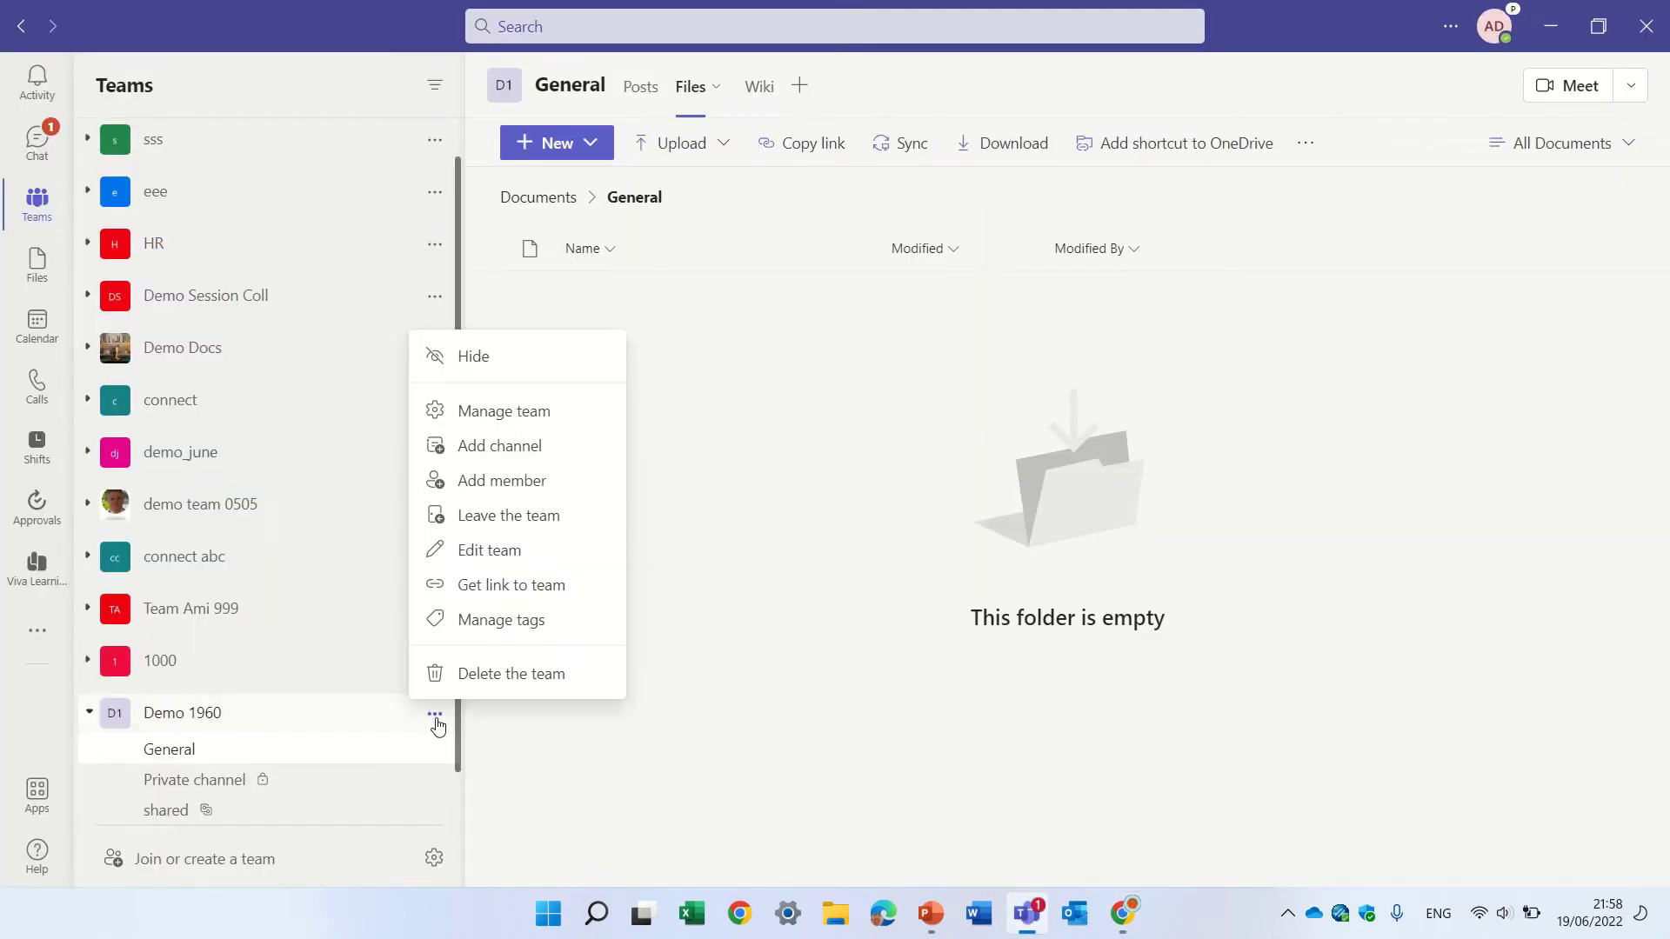
click(569, 452)
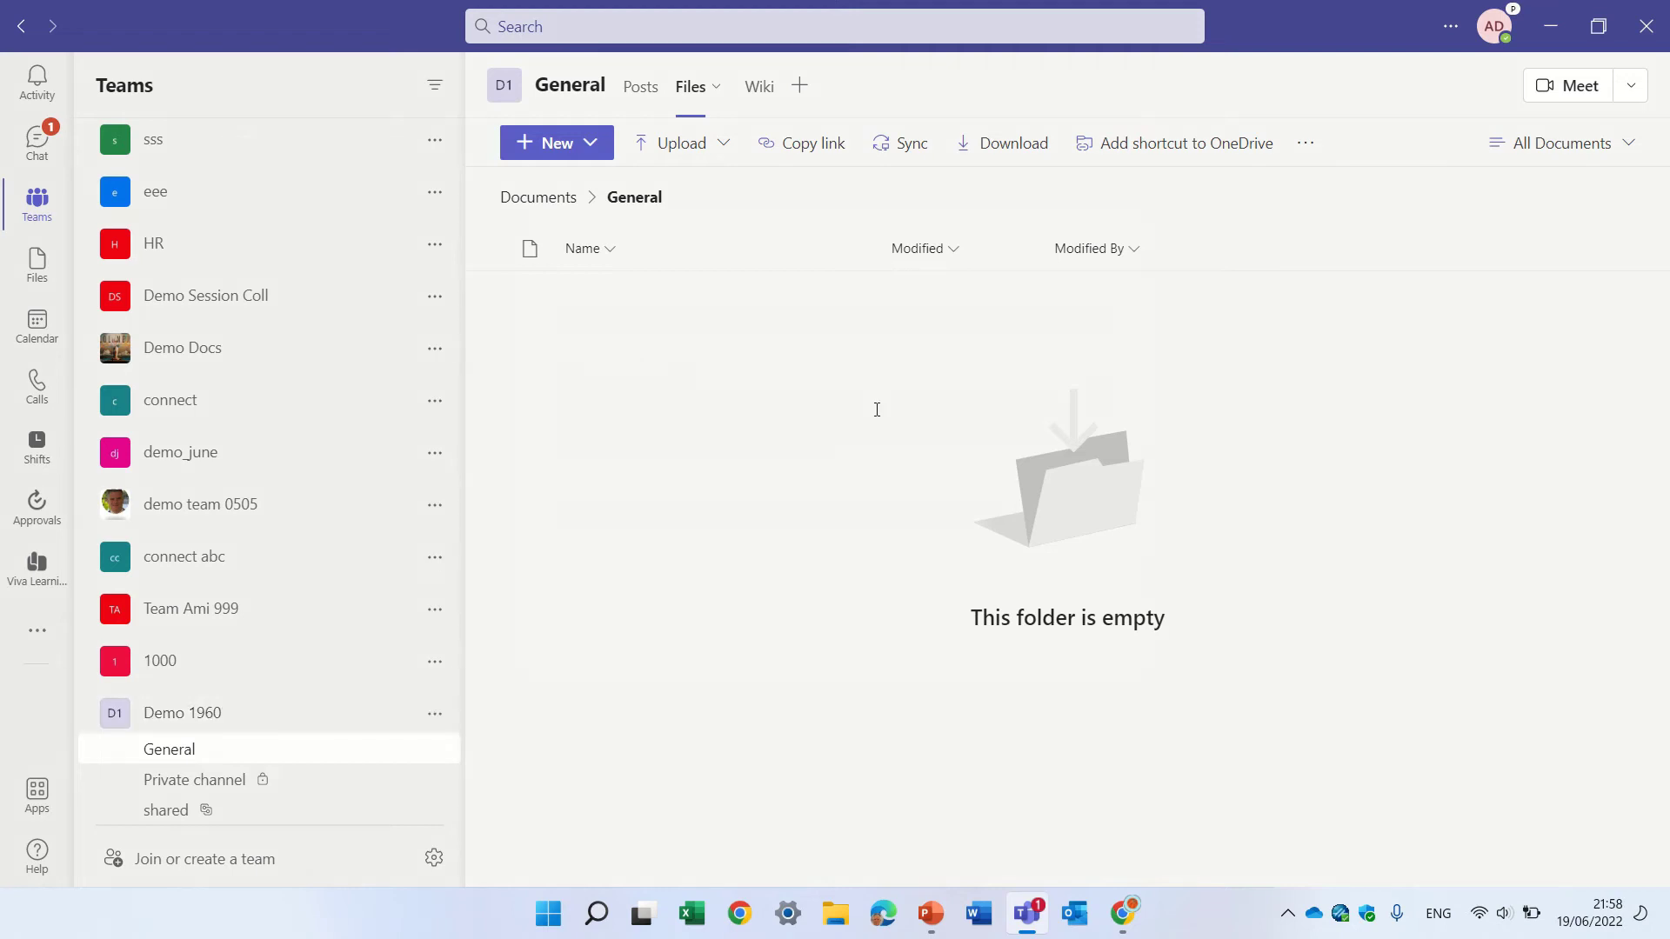
text(channel A)
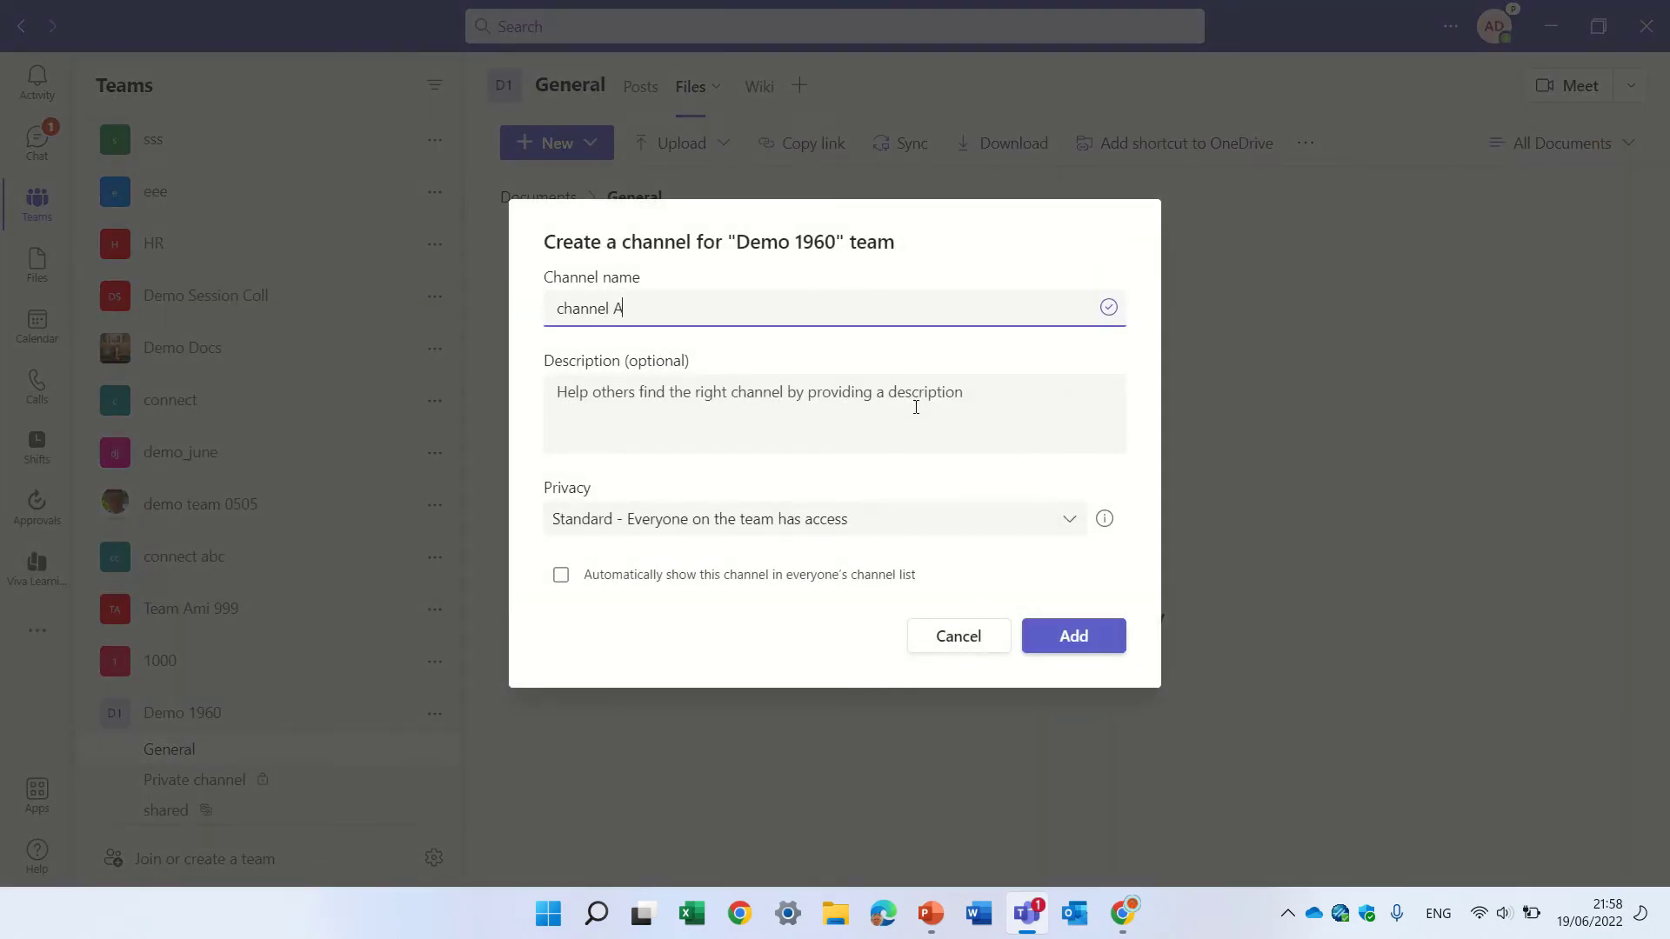
click(1101, 642)
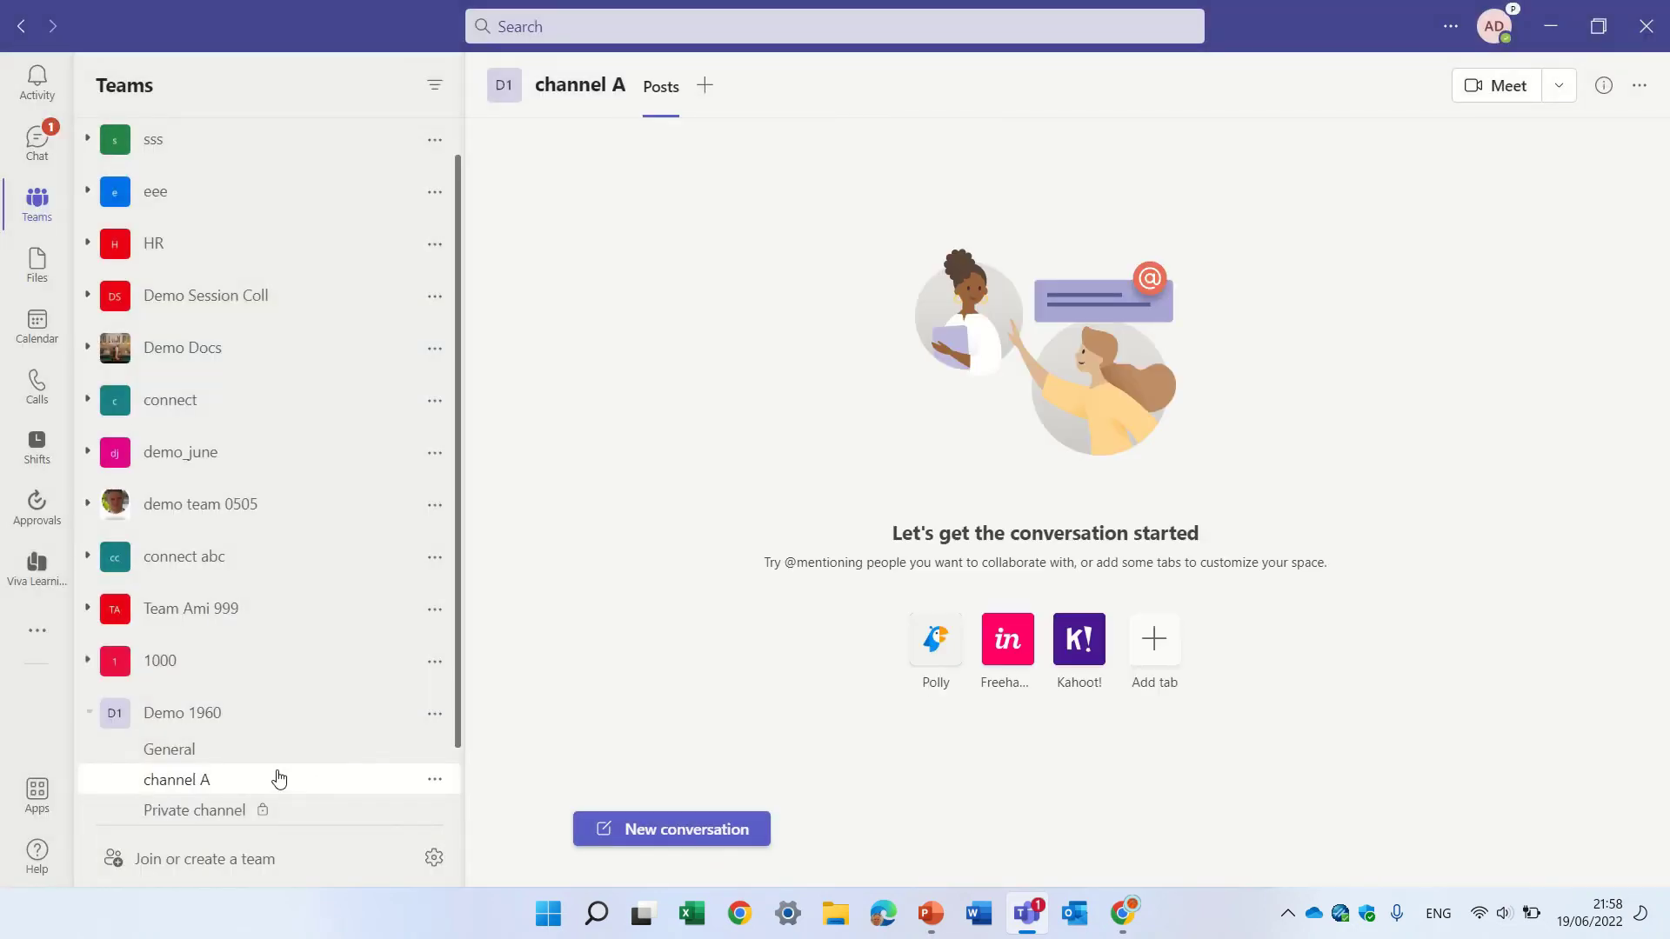
Step: Upload Screenshot 2022-06-19 152131.png from Downloads to channel A and open its folder in SharePoint
click(713, 87)
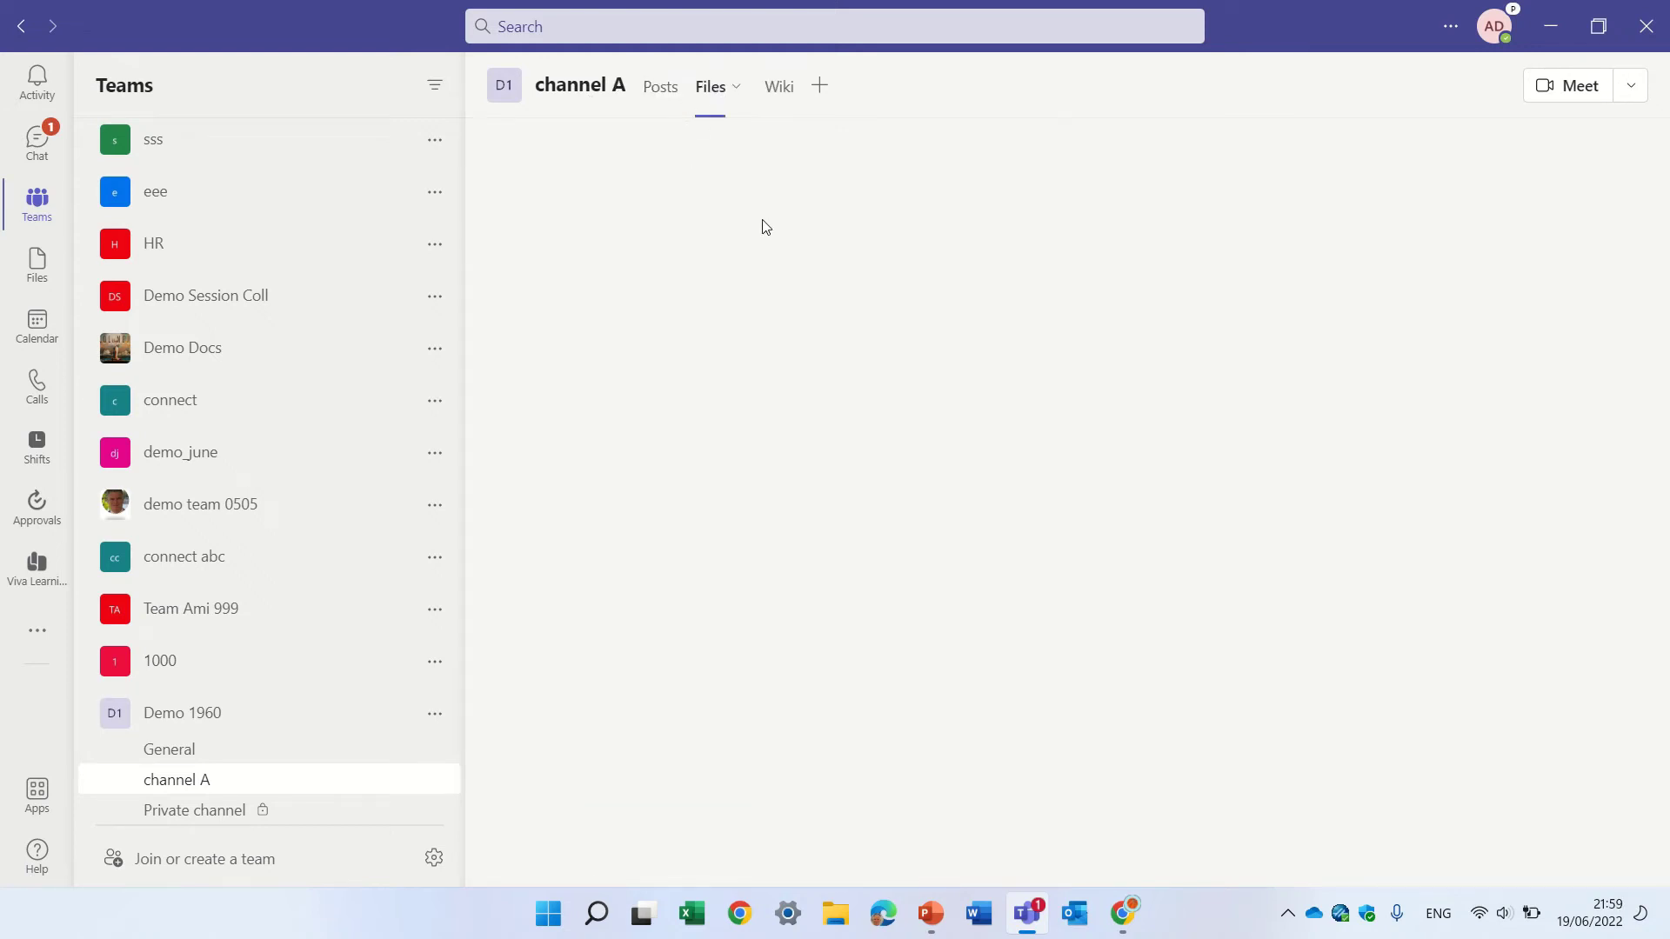
click(722, 97)
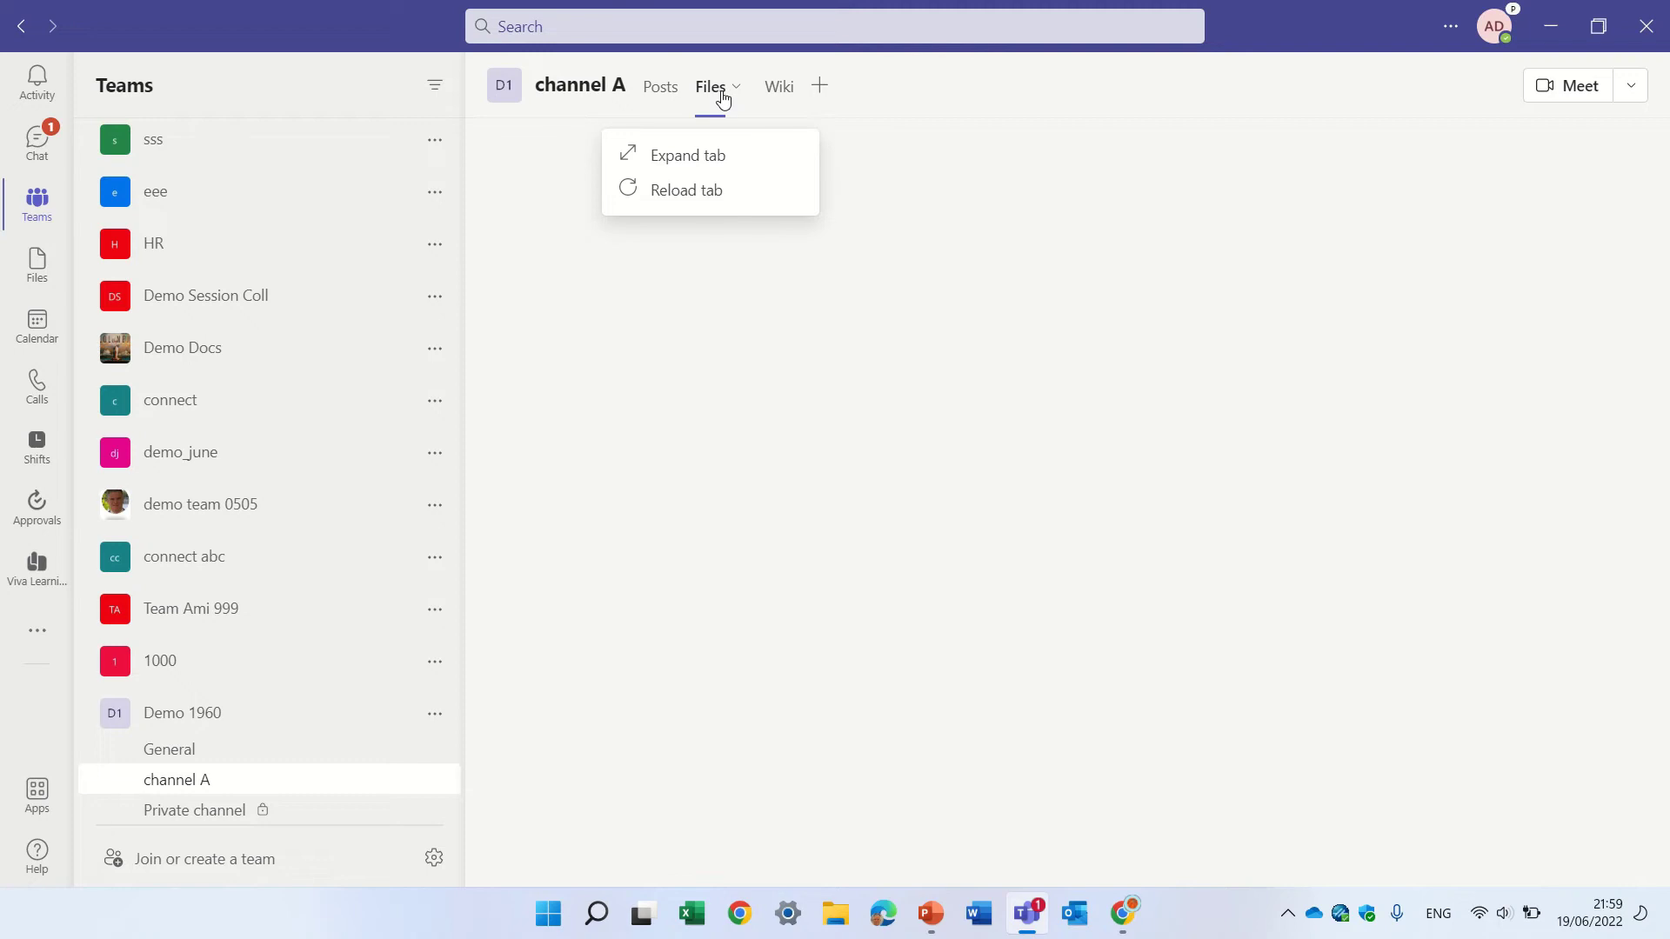
click(738, 89)
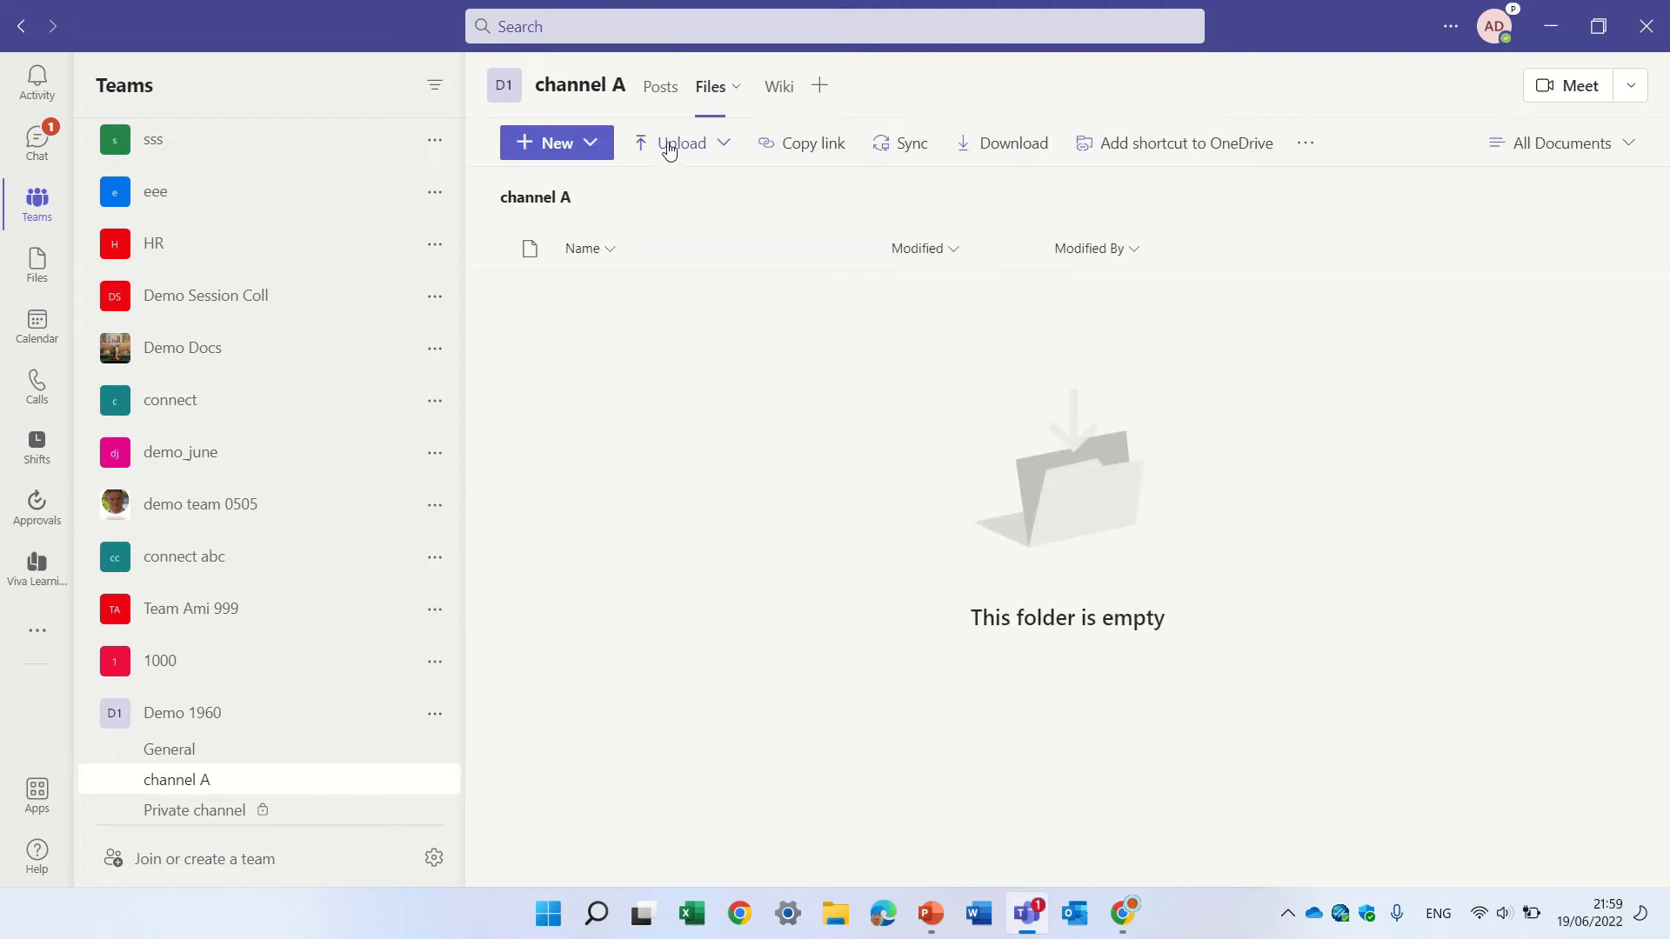
click(685, 146)
click(696, 189)
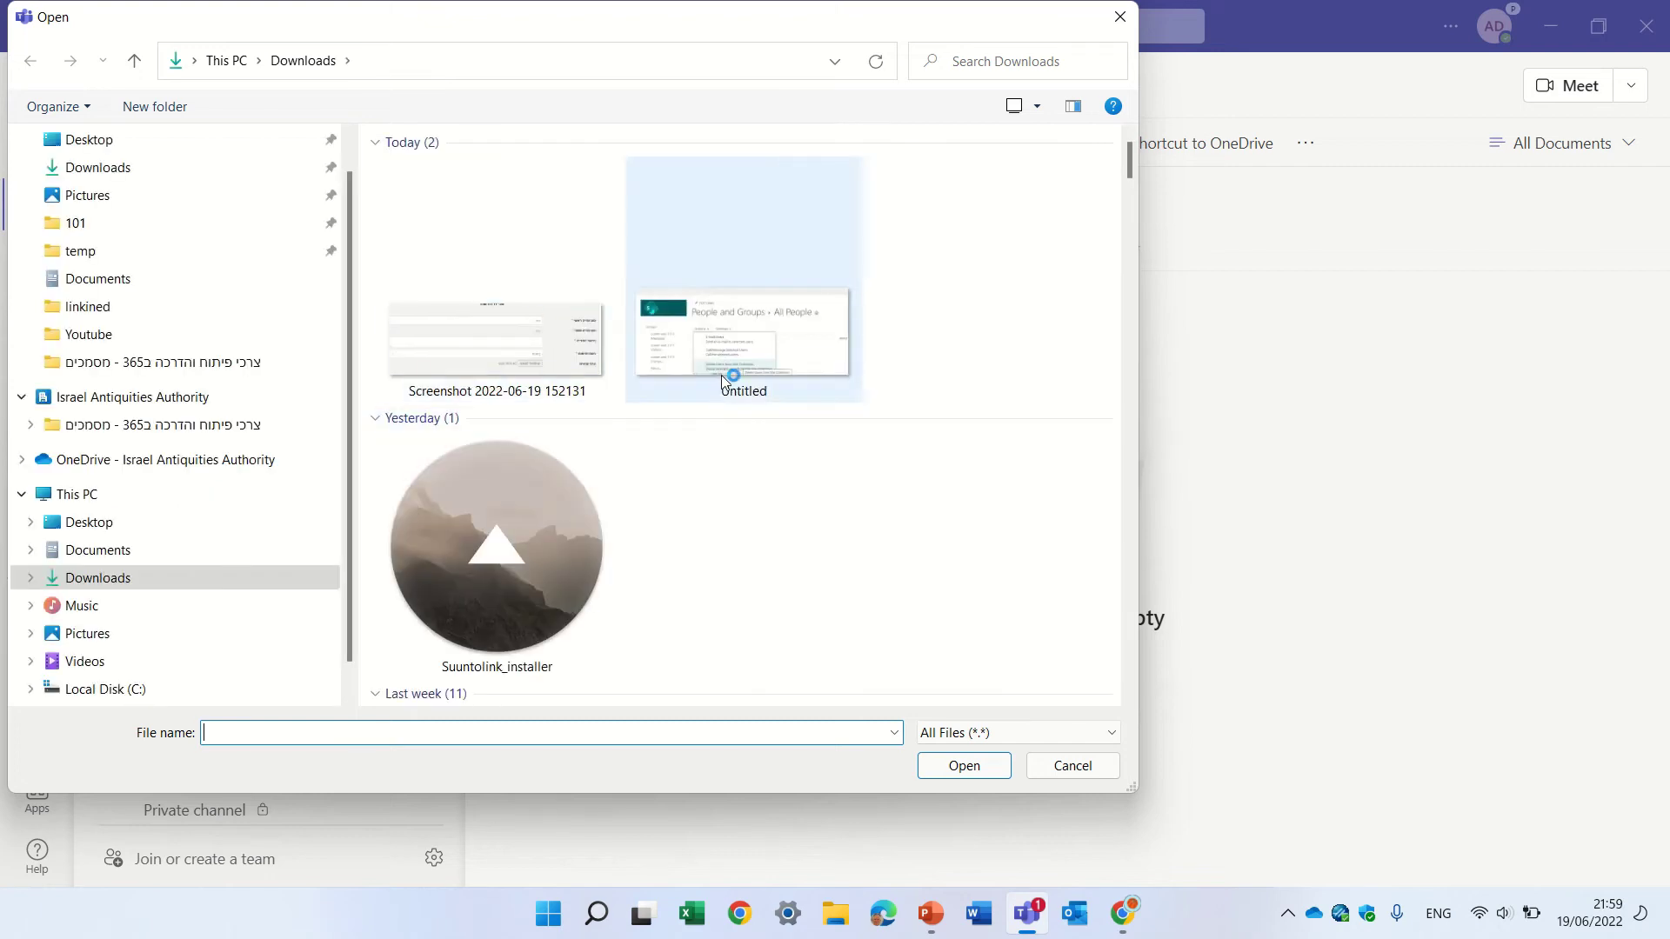
double_click(496, 340)
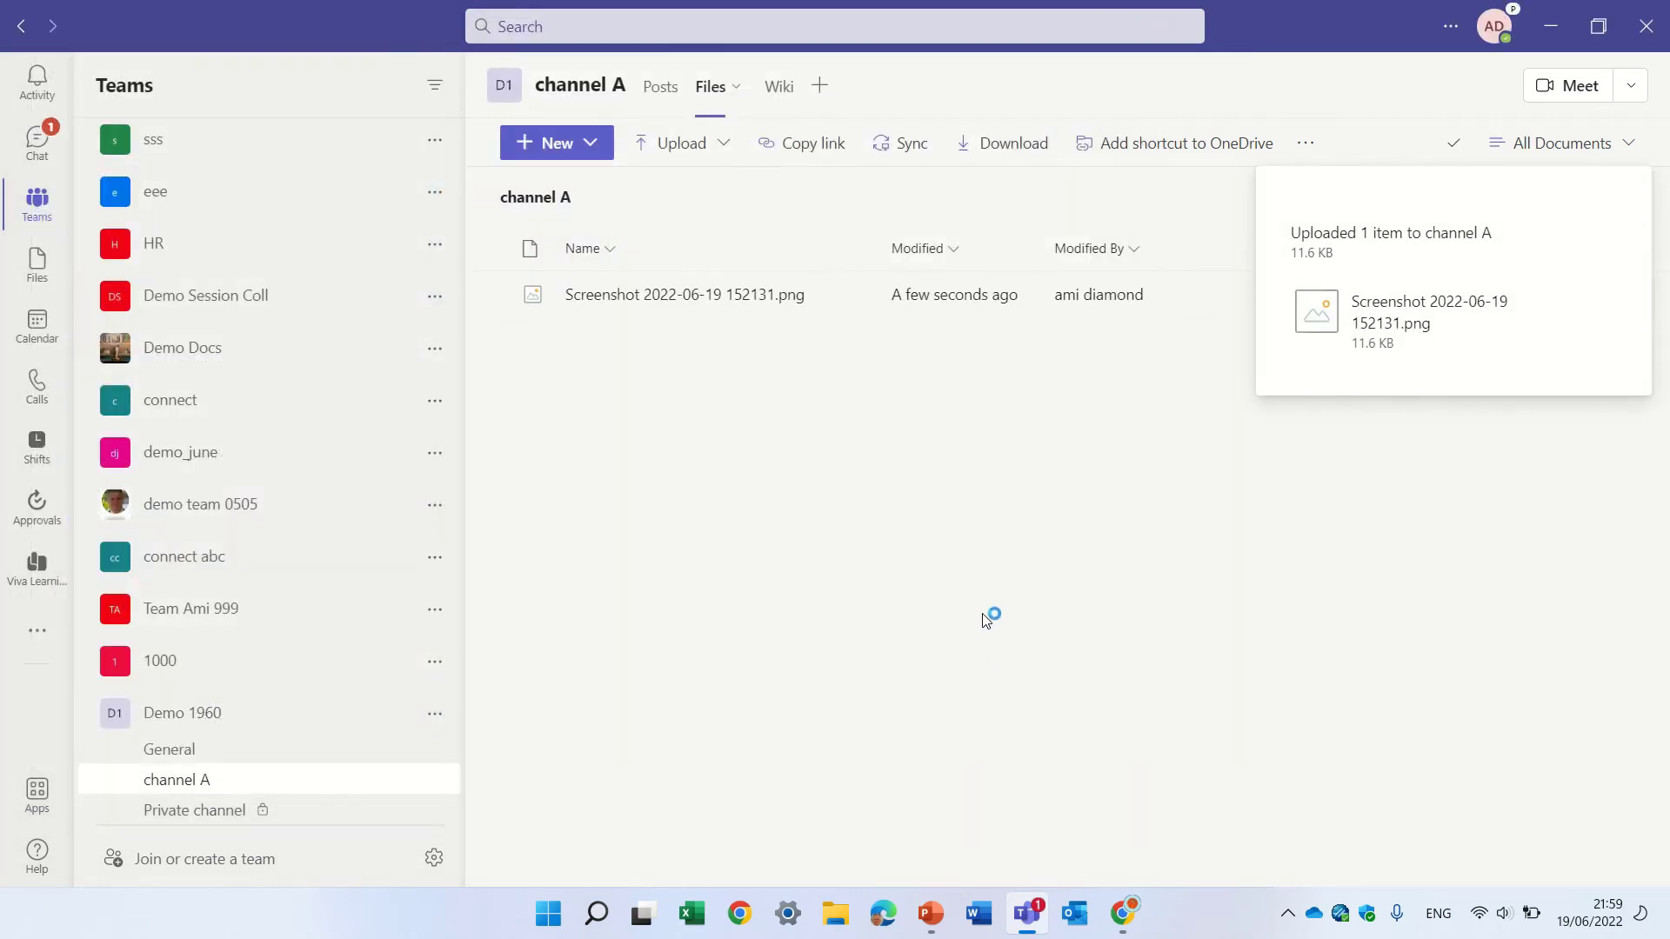
click(1308, 143)
click(1364, 184)
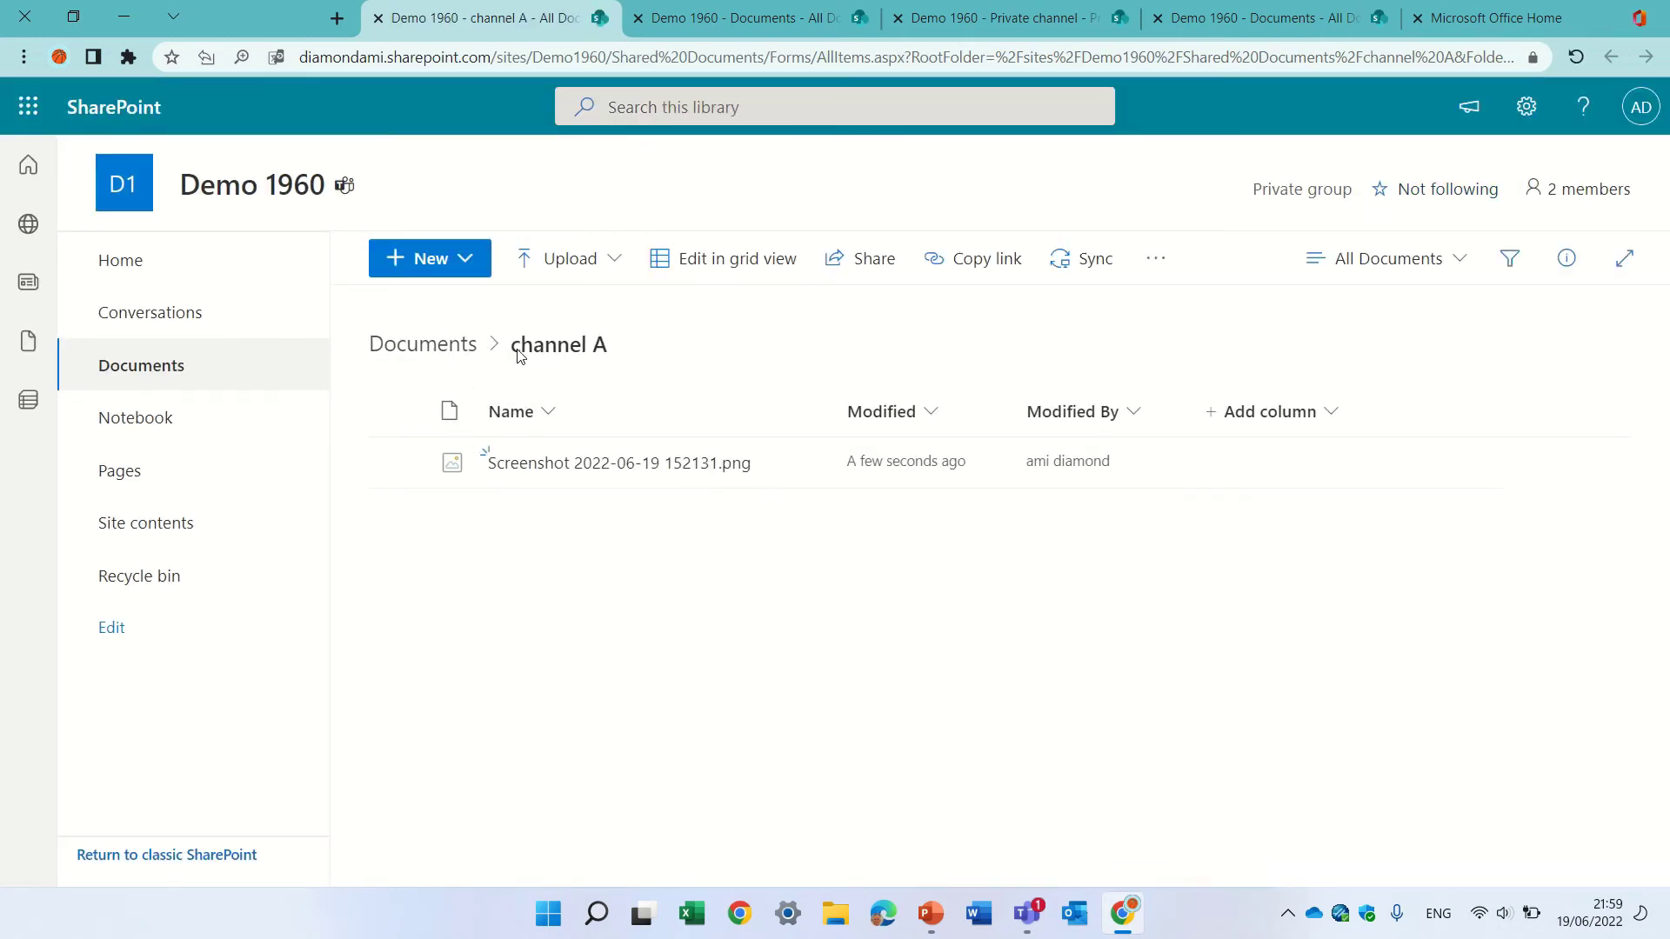
Step: Go to the Documents root and expand In channels to show General, channel A, Private channel, shared
click(452, 360)
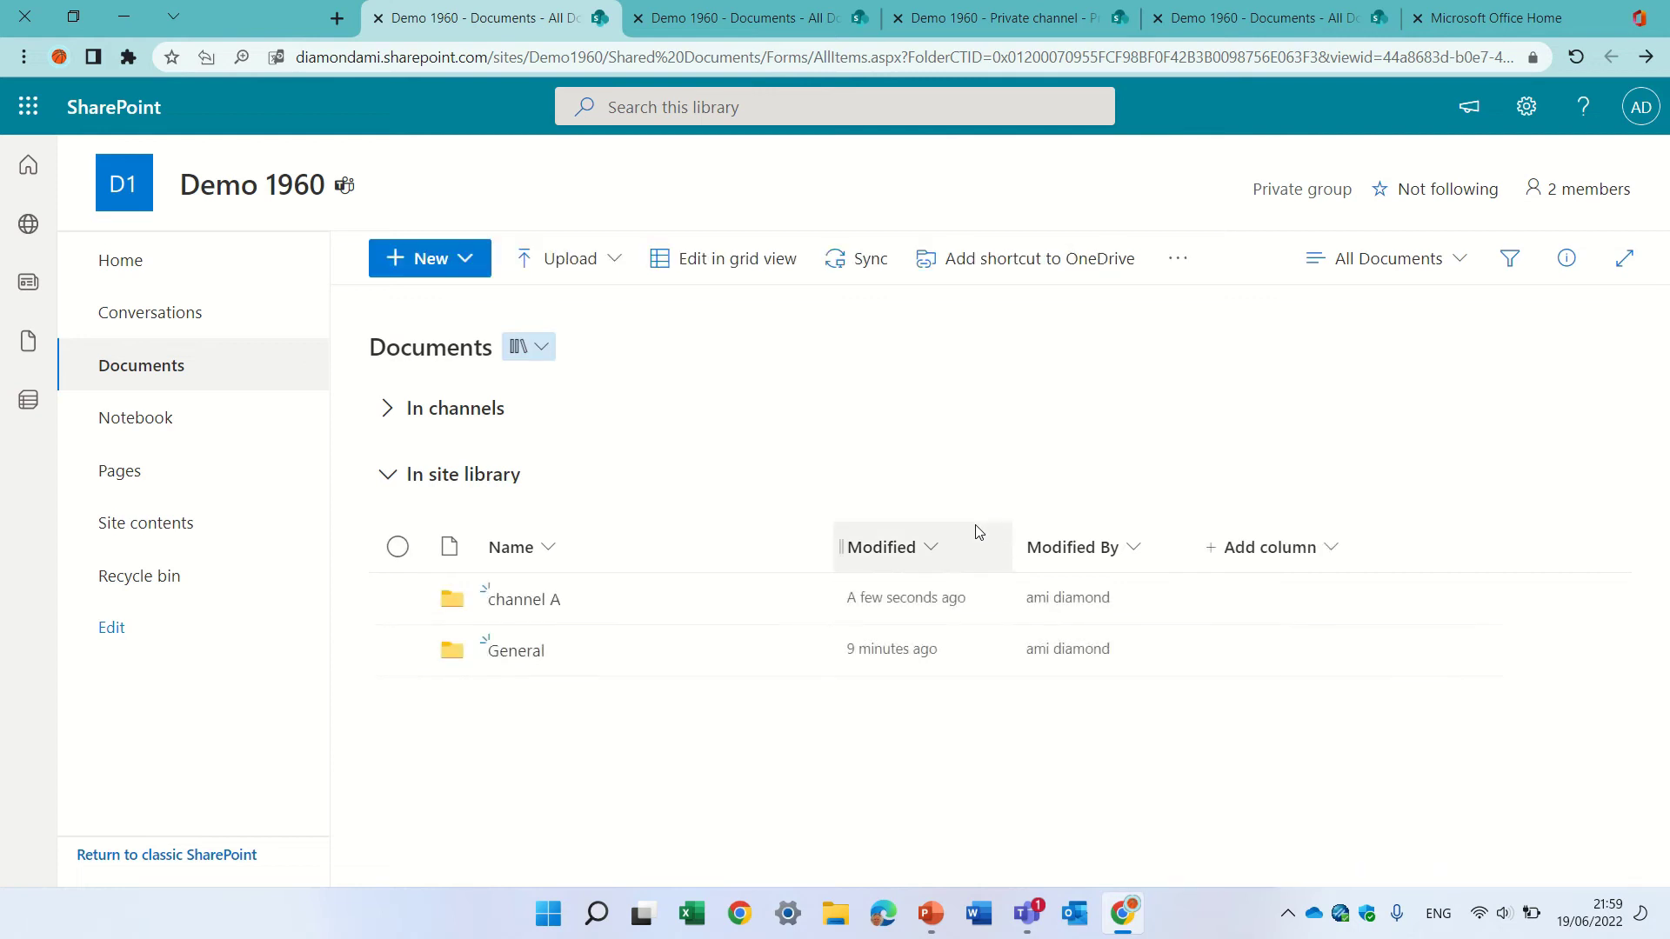
click(384, 412)
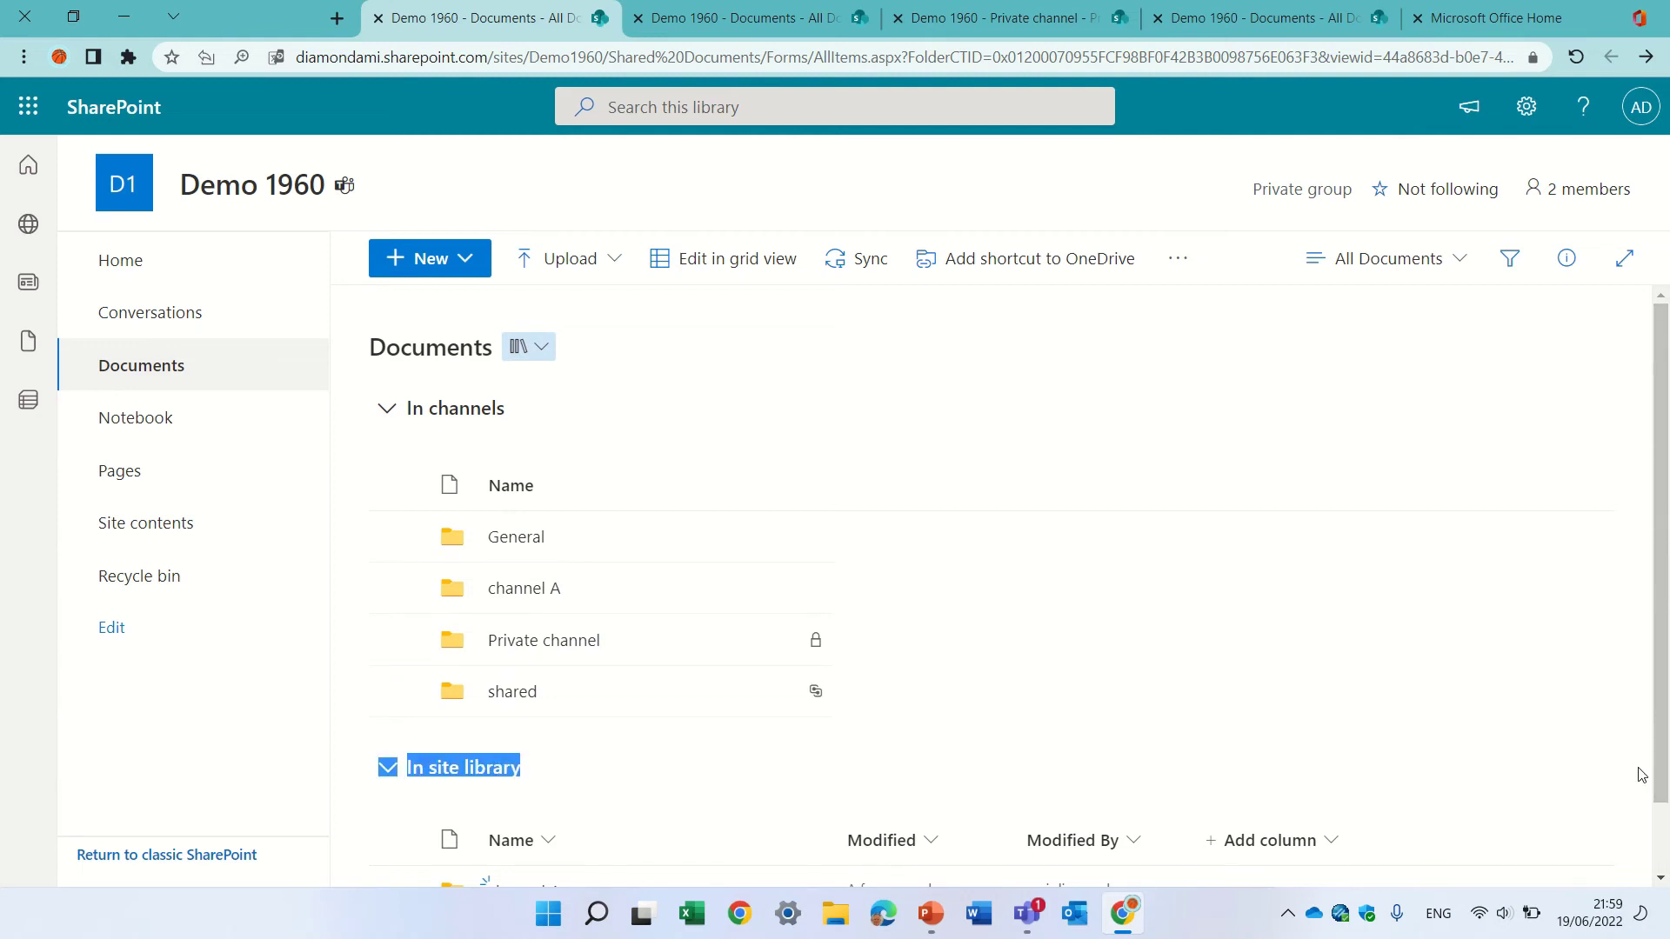
drag(1661, 645, 1661, 714)
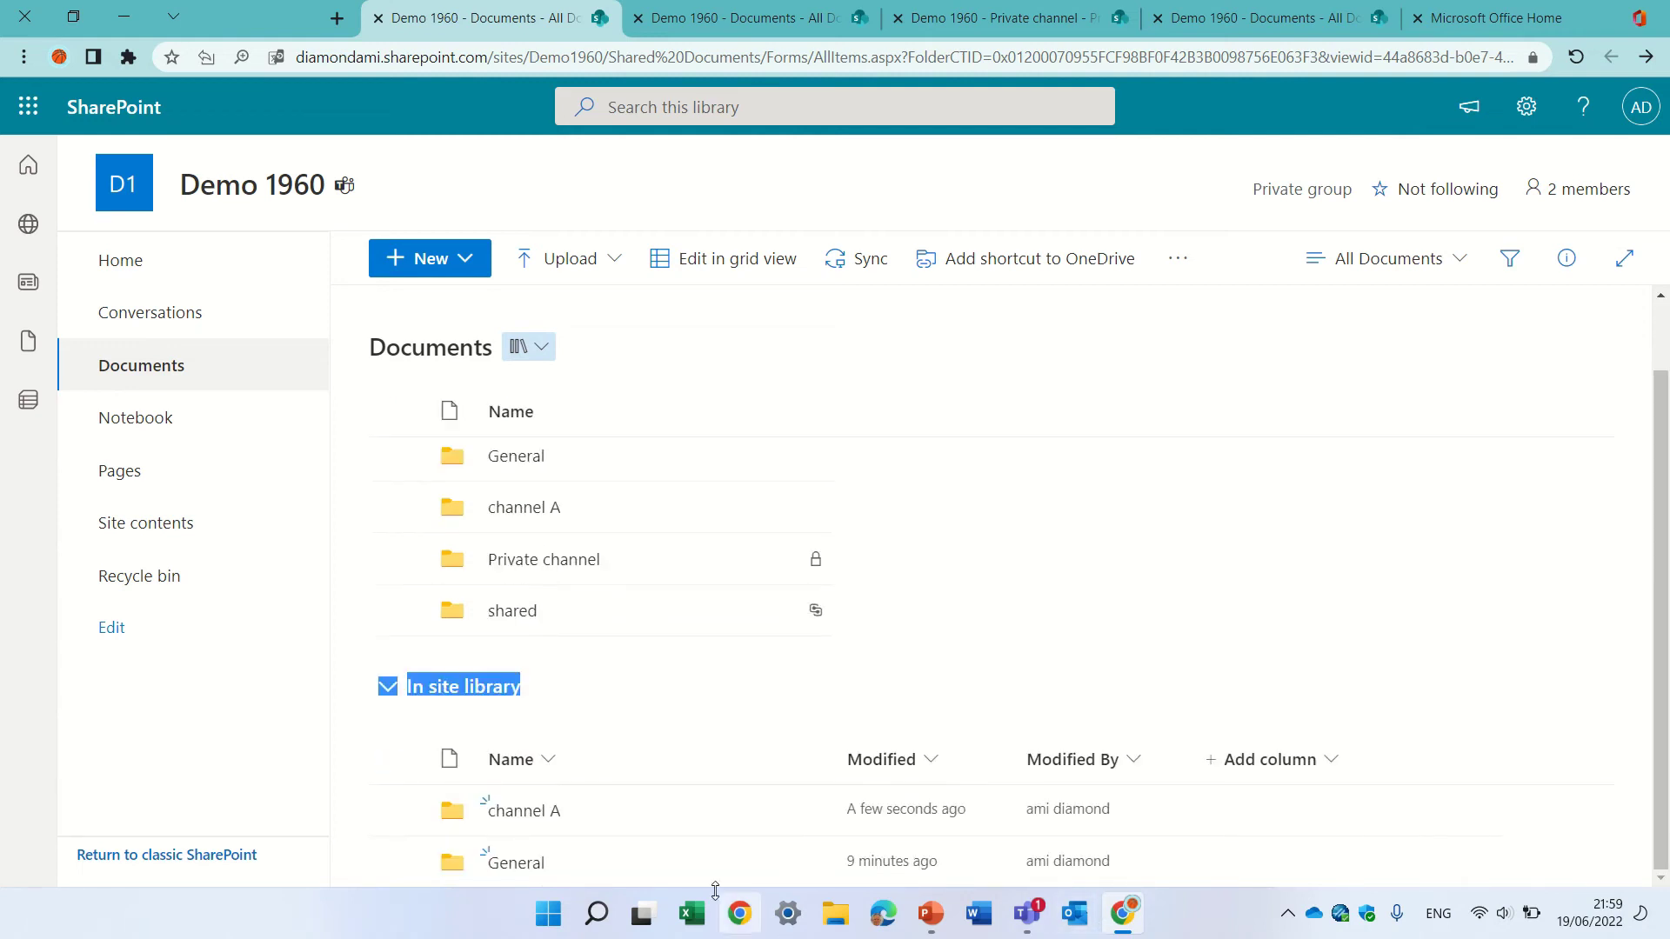
click(567, 711)
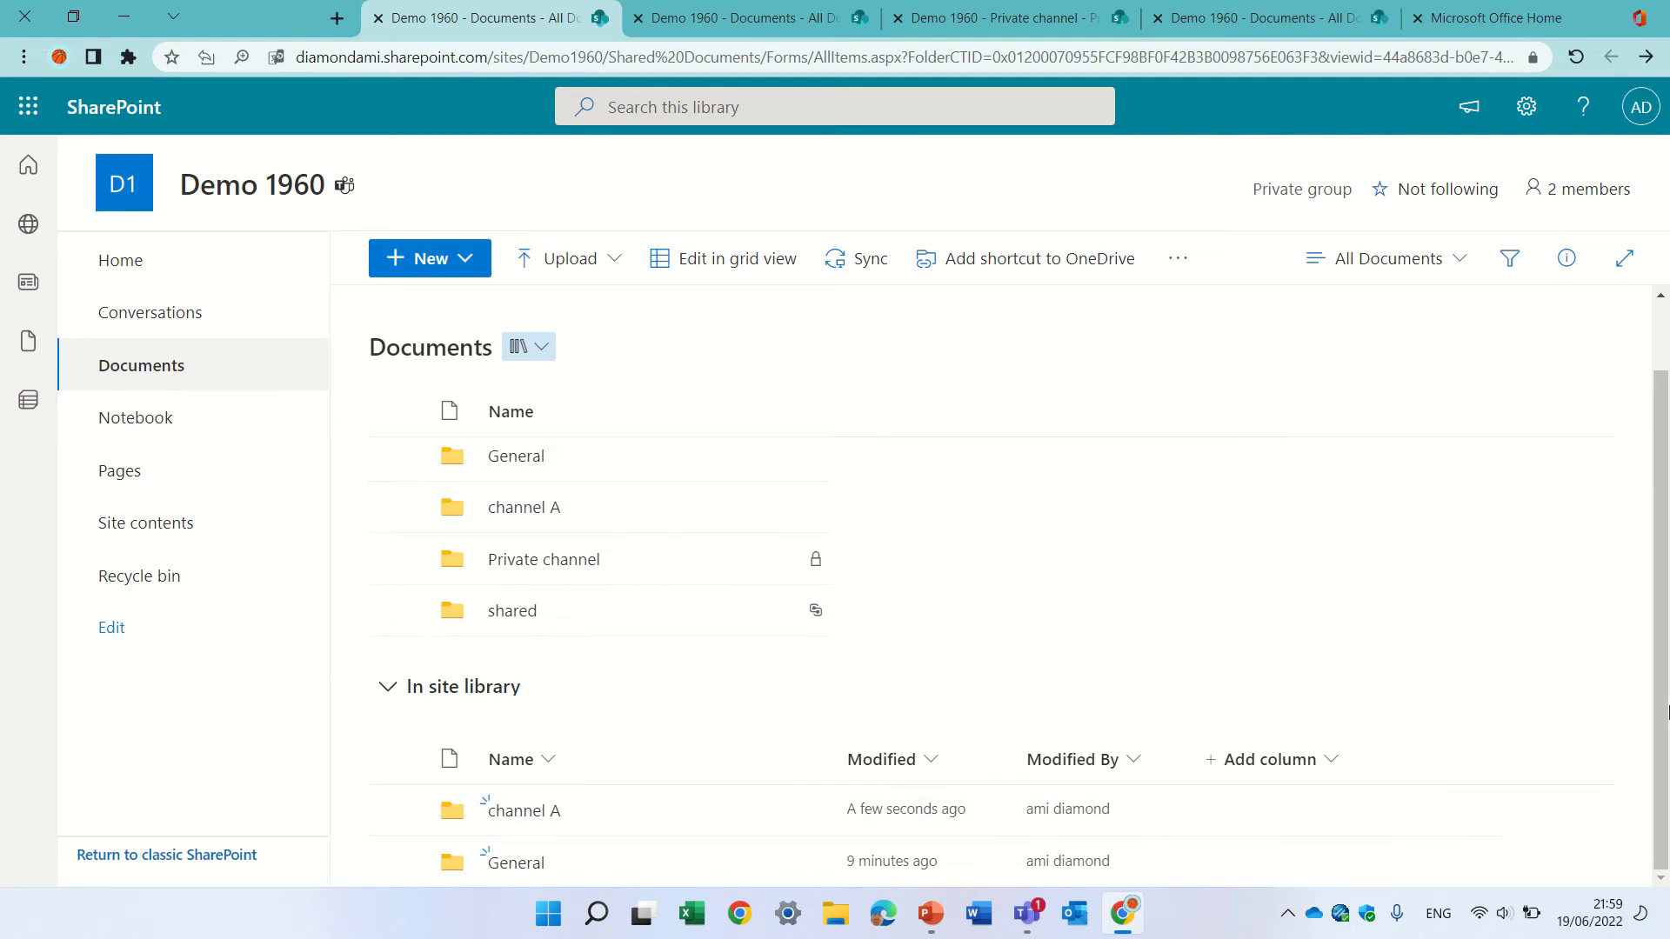
scroll(1659, 722, up, 1)
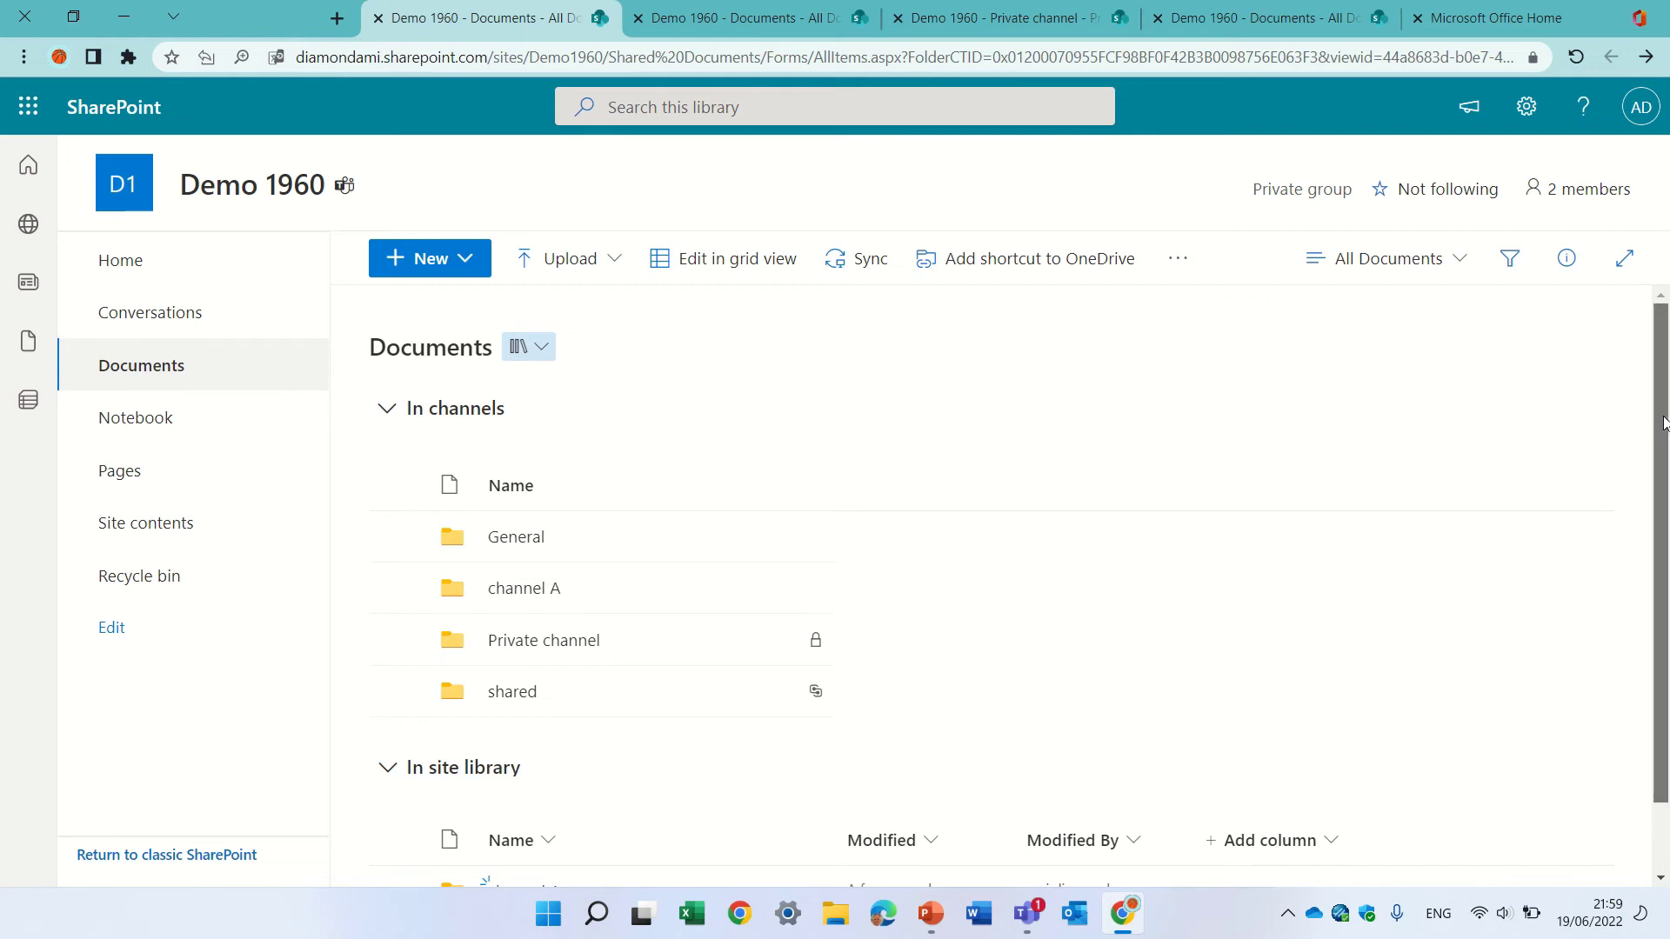
scroll(1663, 424, down, 1)
scroll(1665, 366, up, 1)
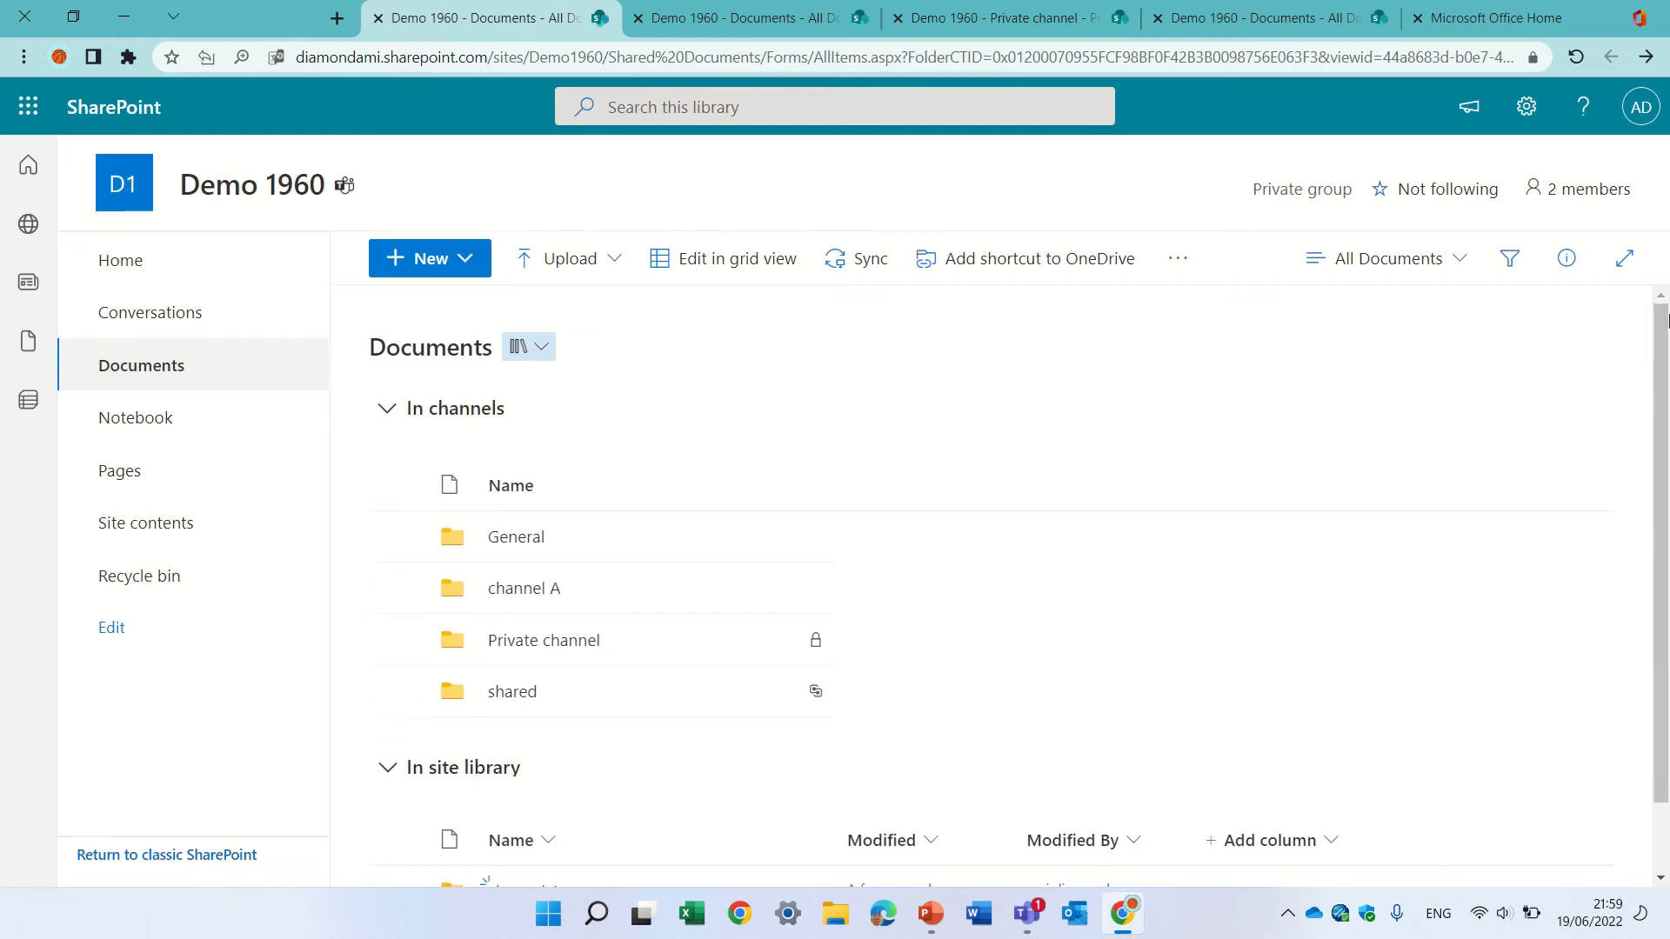
Step: Filter the Modified By column to a single user and apply it
click(1459, 259)
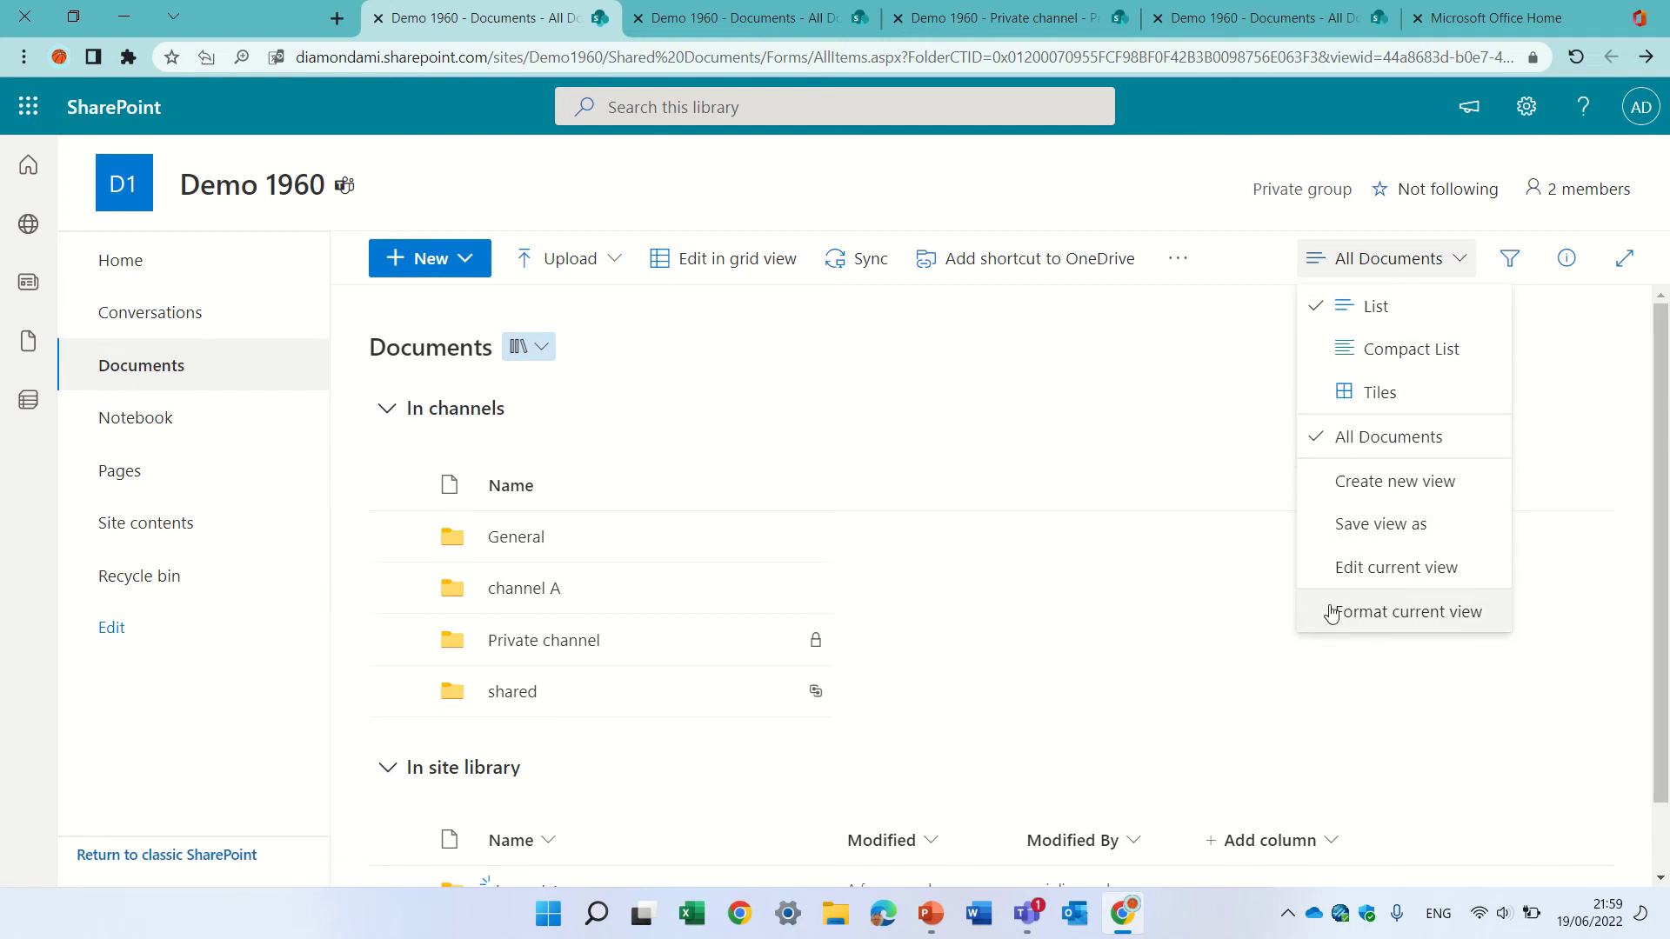
click(1179, 642)
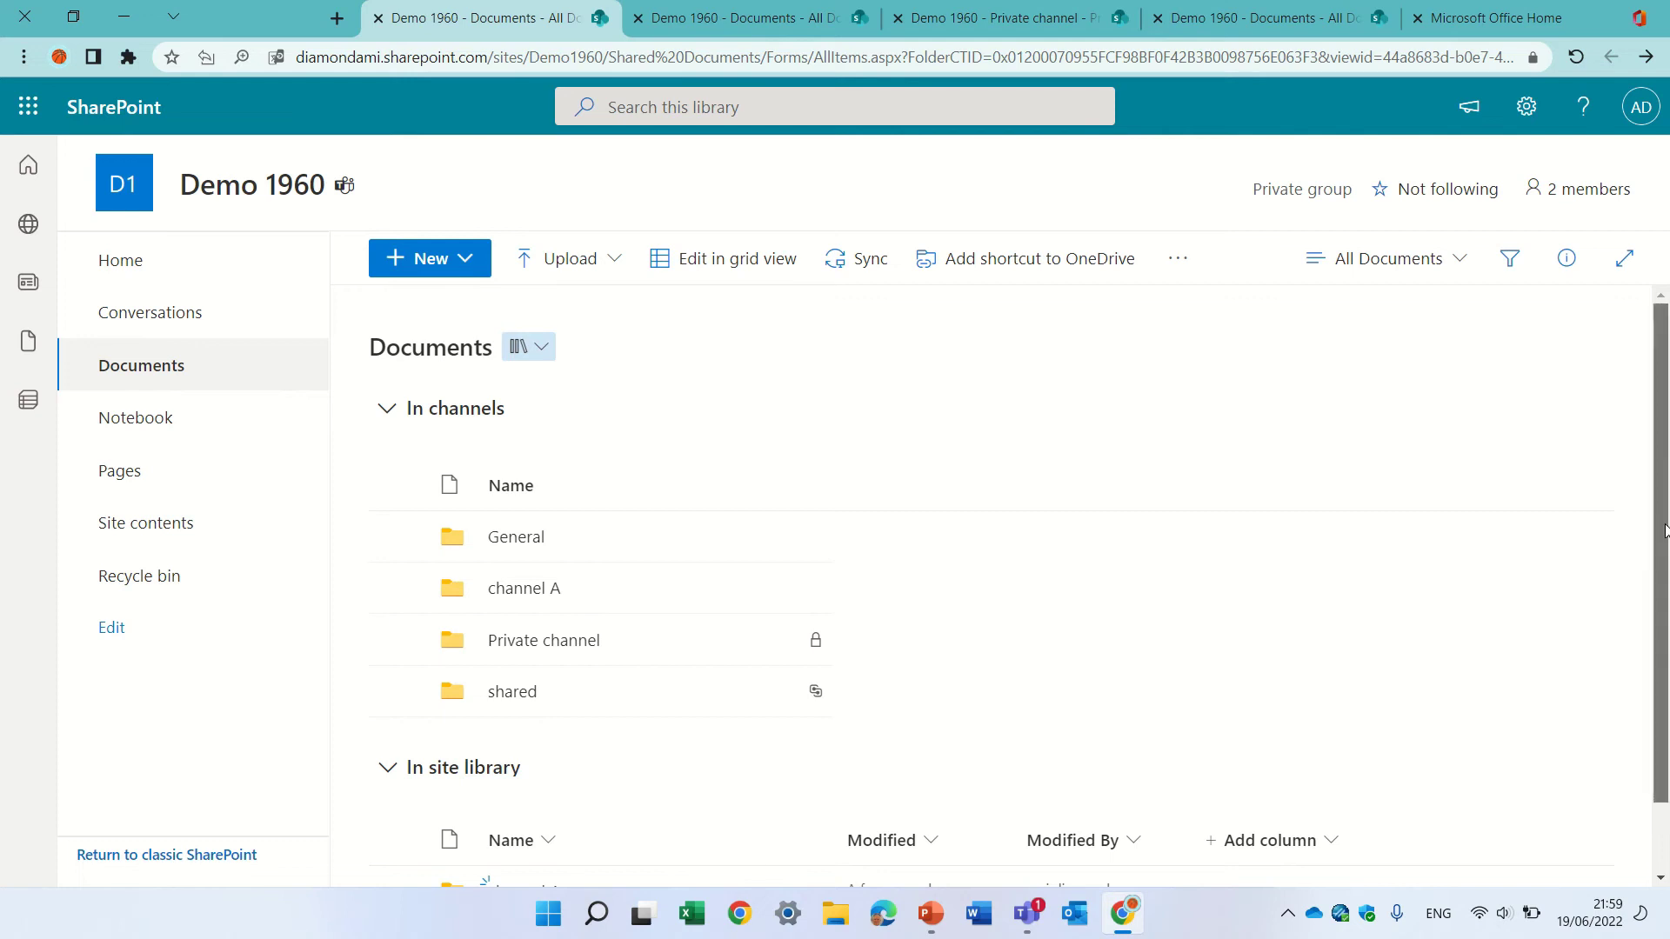
scroll(1476, 693, down, 1)
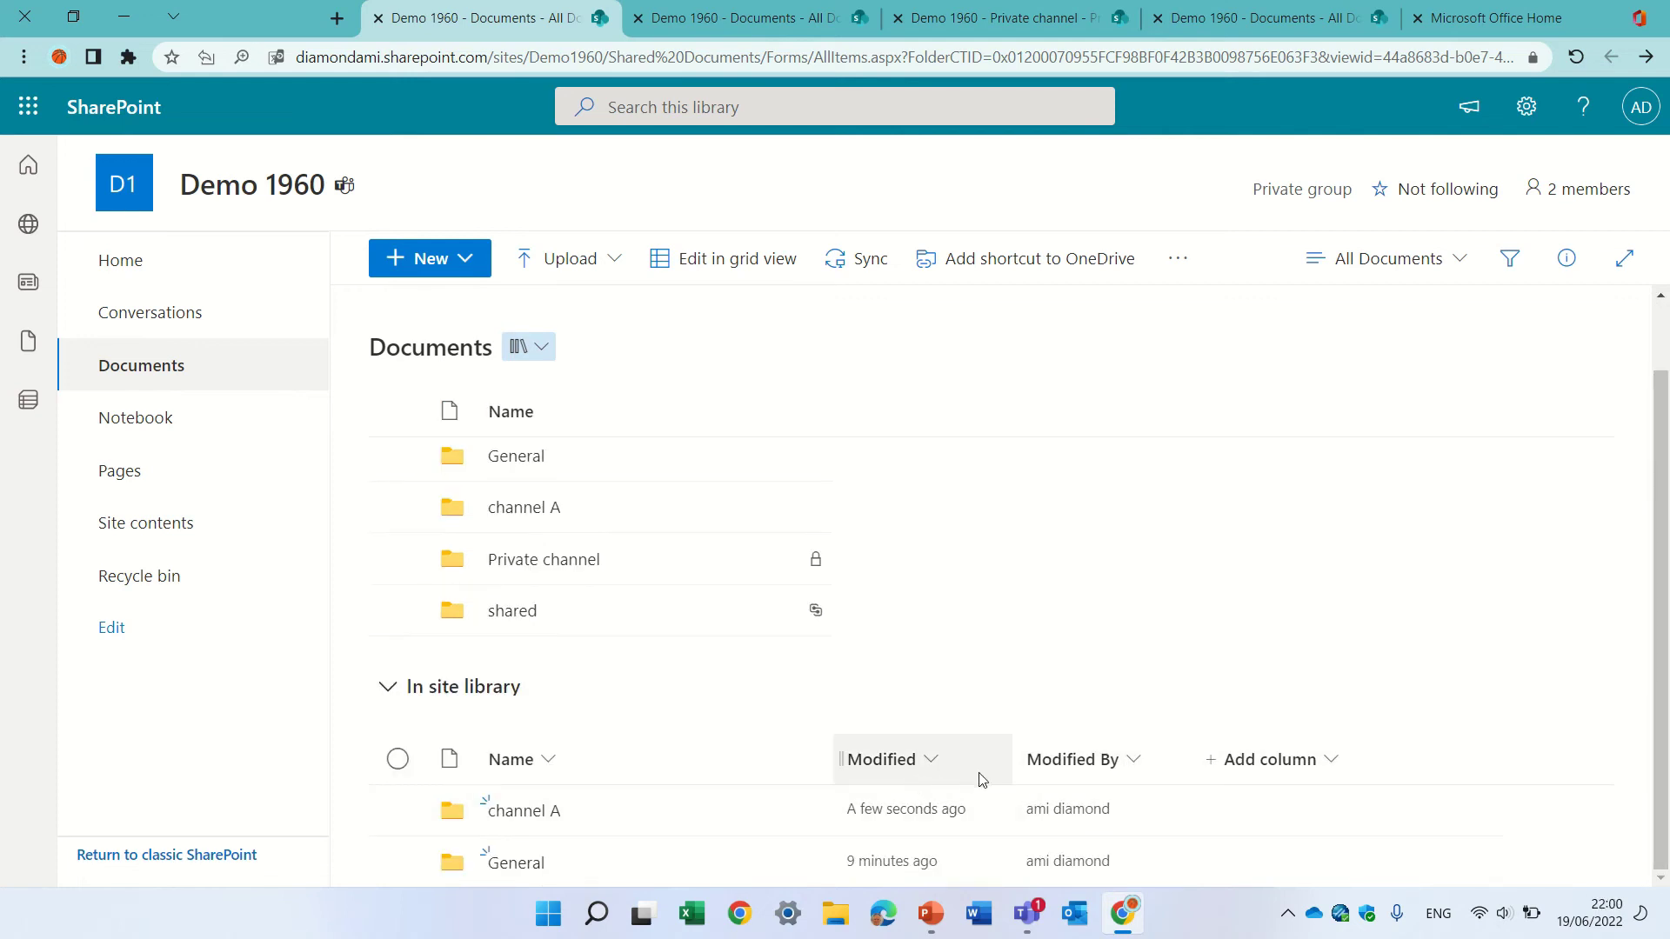
click(1127, 760)
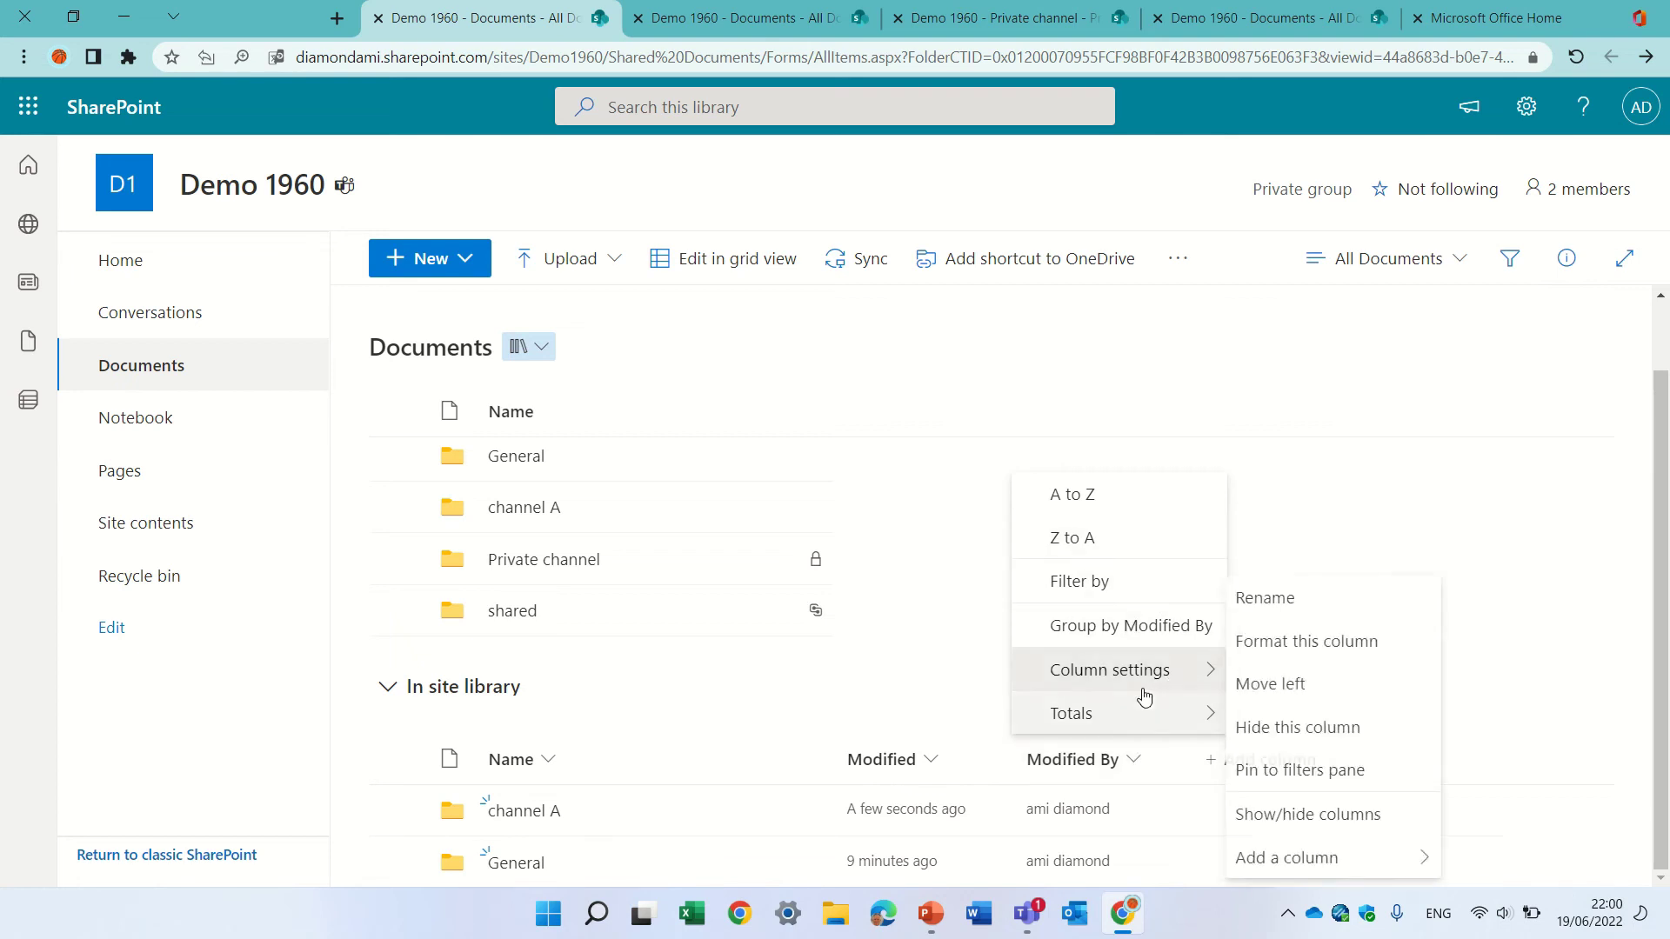
click(1184, 587)
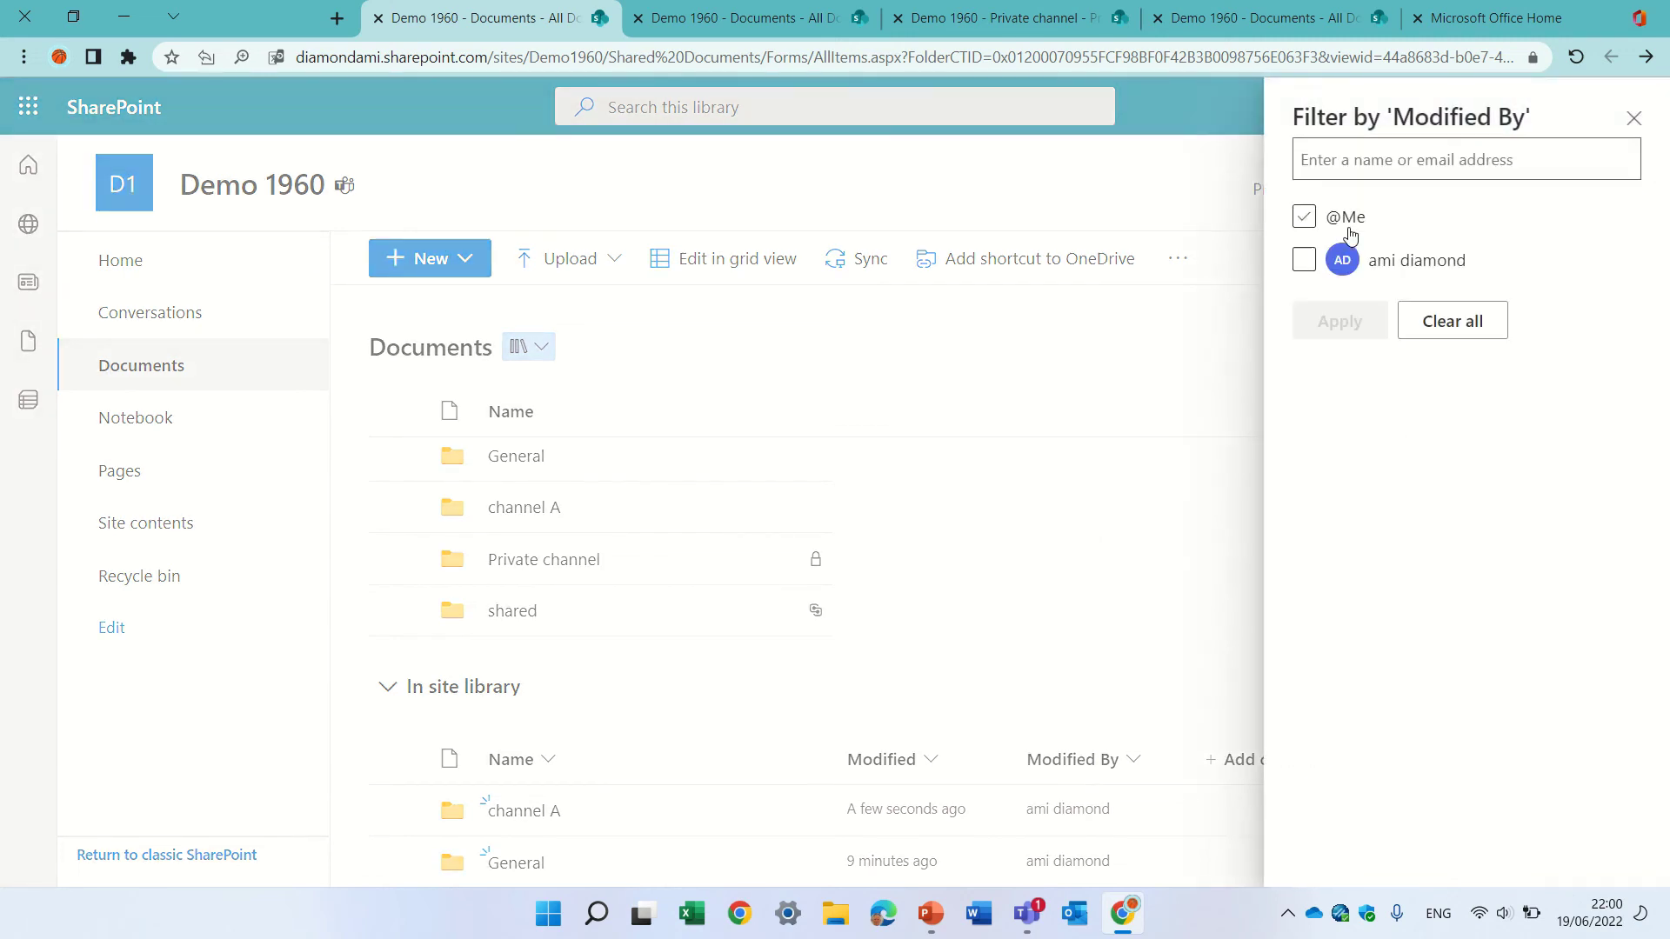
click(1304, 260)
click(1342, 321)
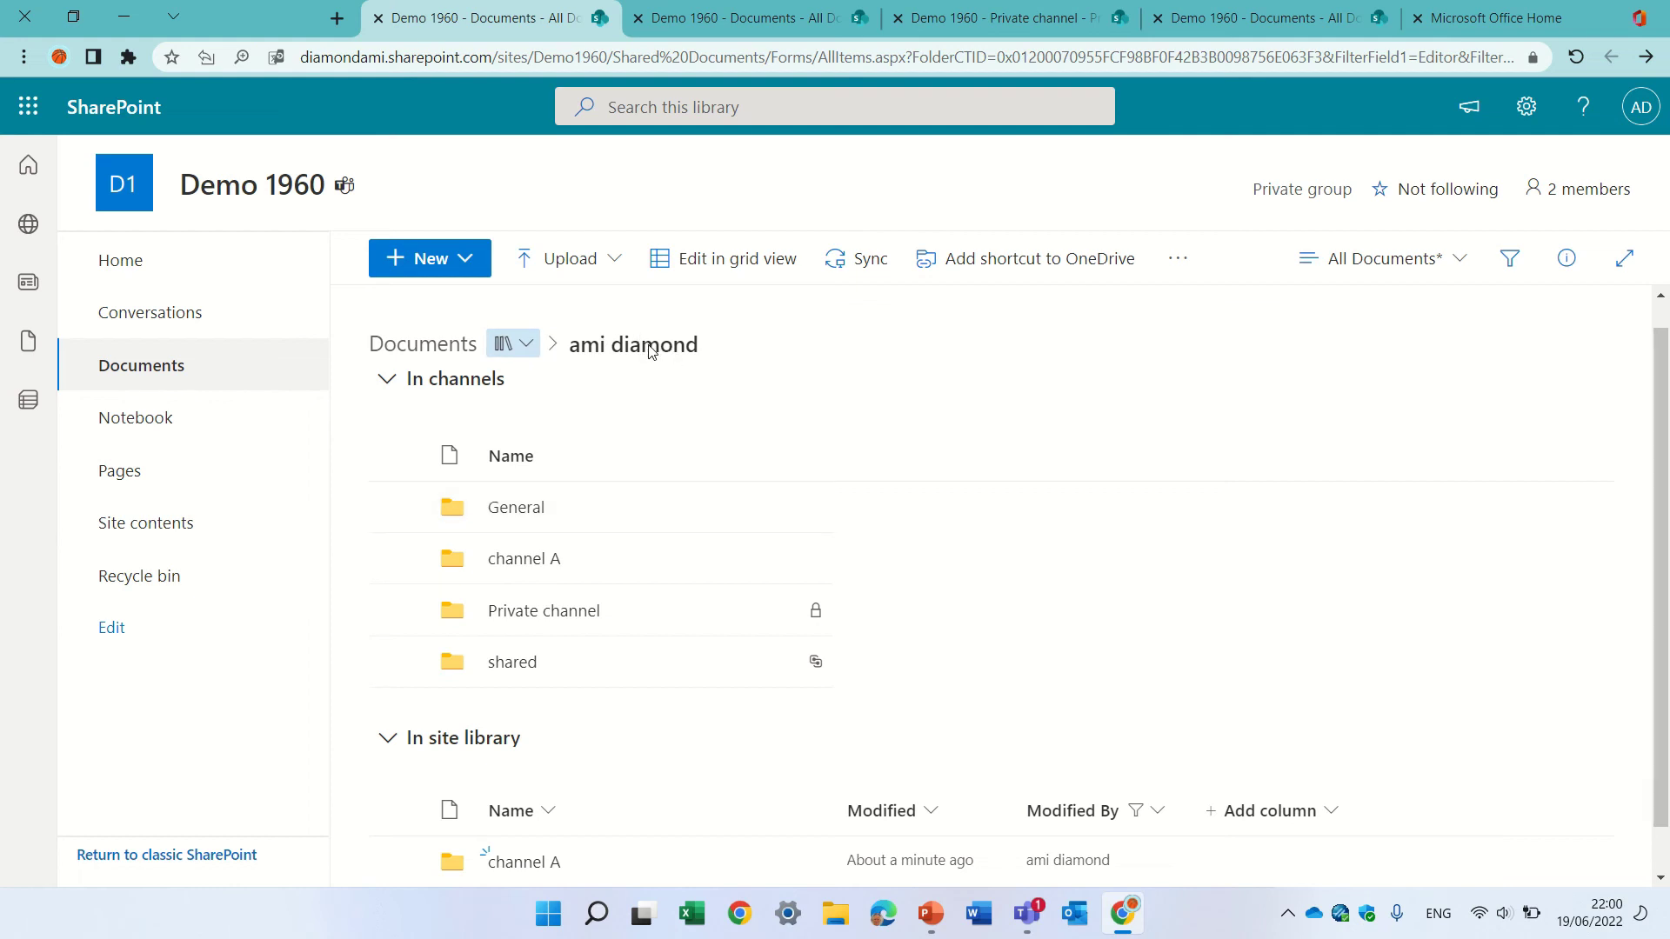
Step: Save the Modified By filter as a new public view, then switch back to All Documents
click(1444, 259)
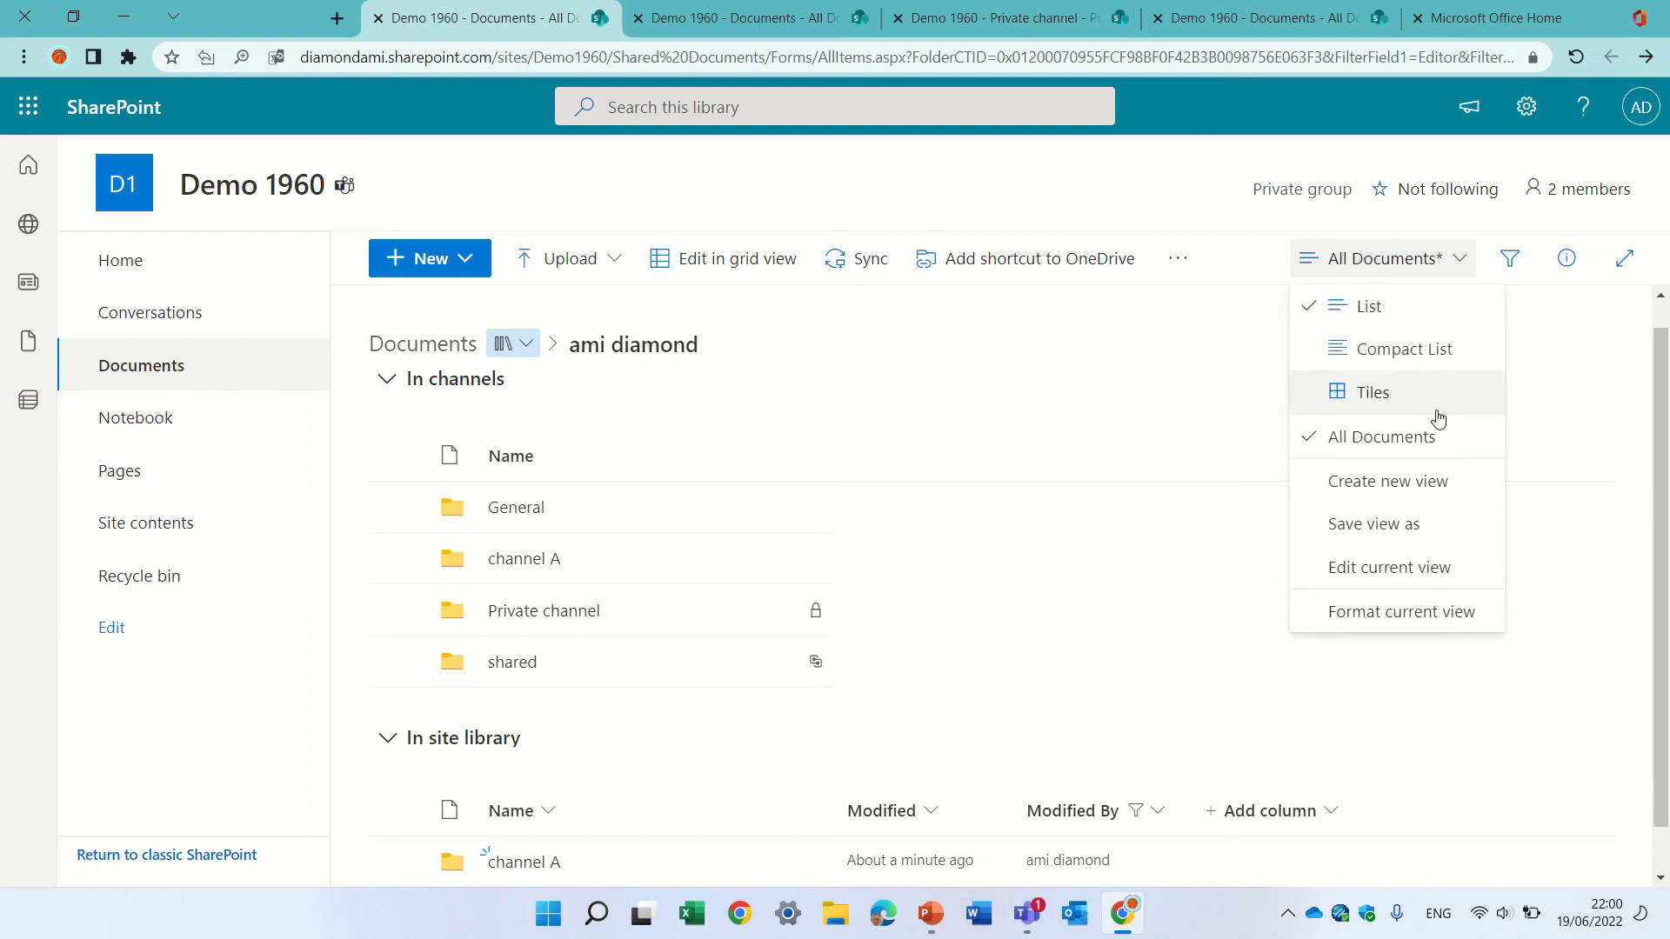
click(1448, 521)
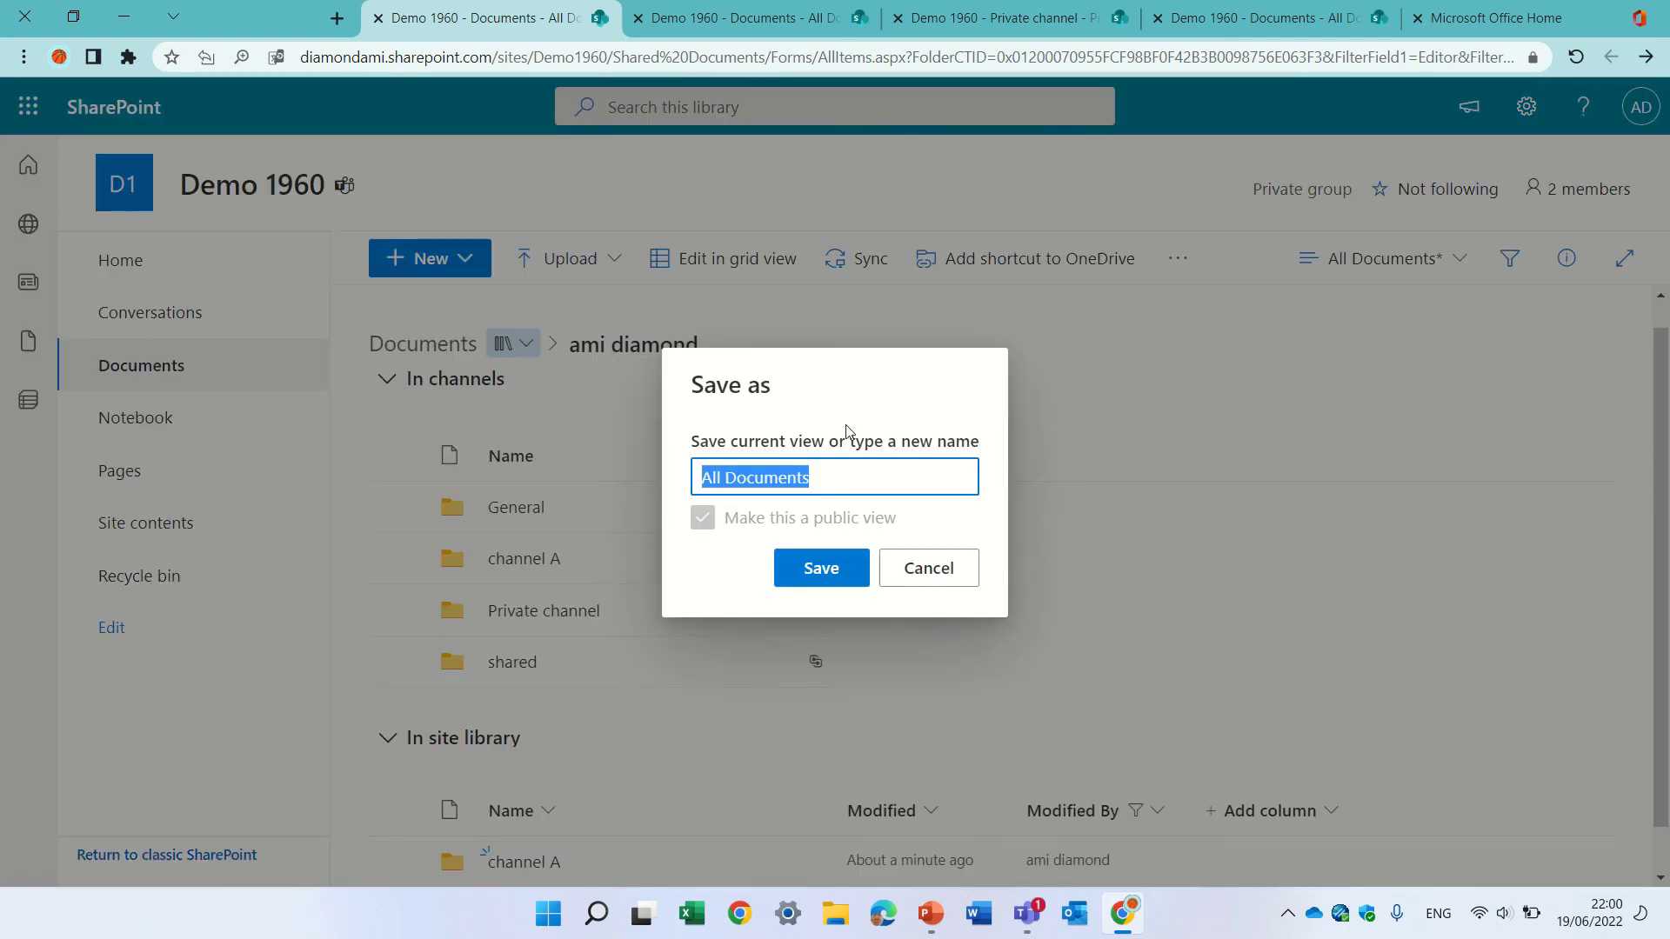
text(Ami)
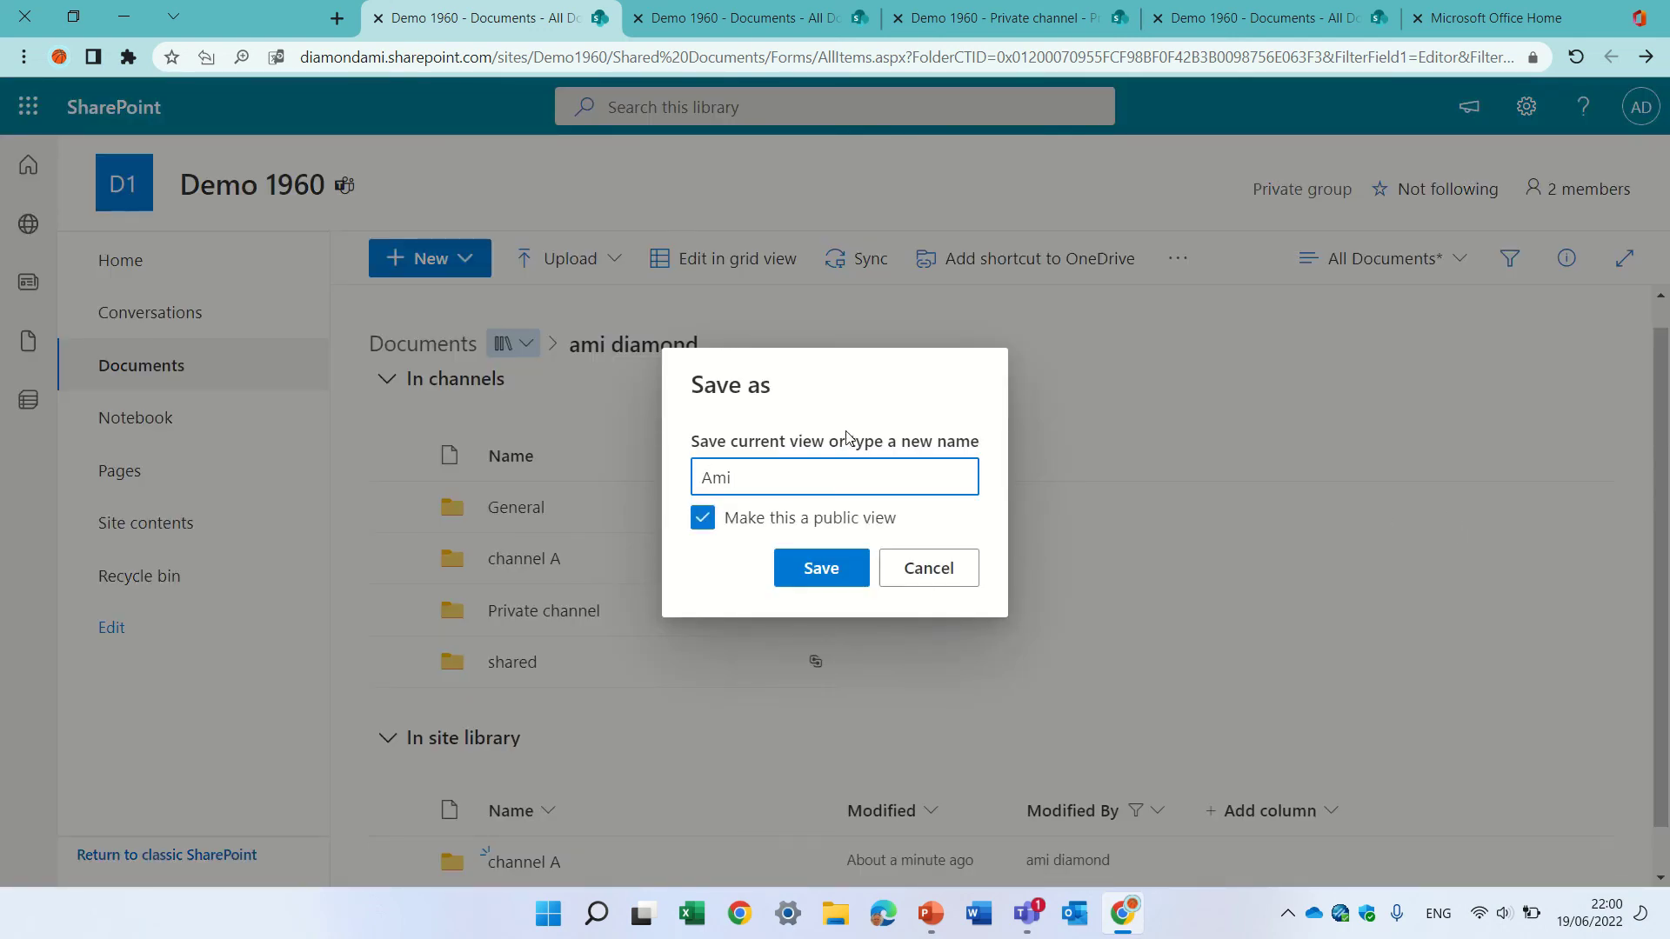
click(852, 569)
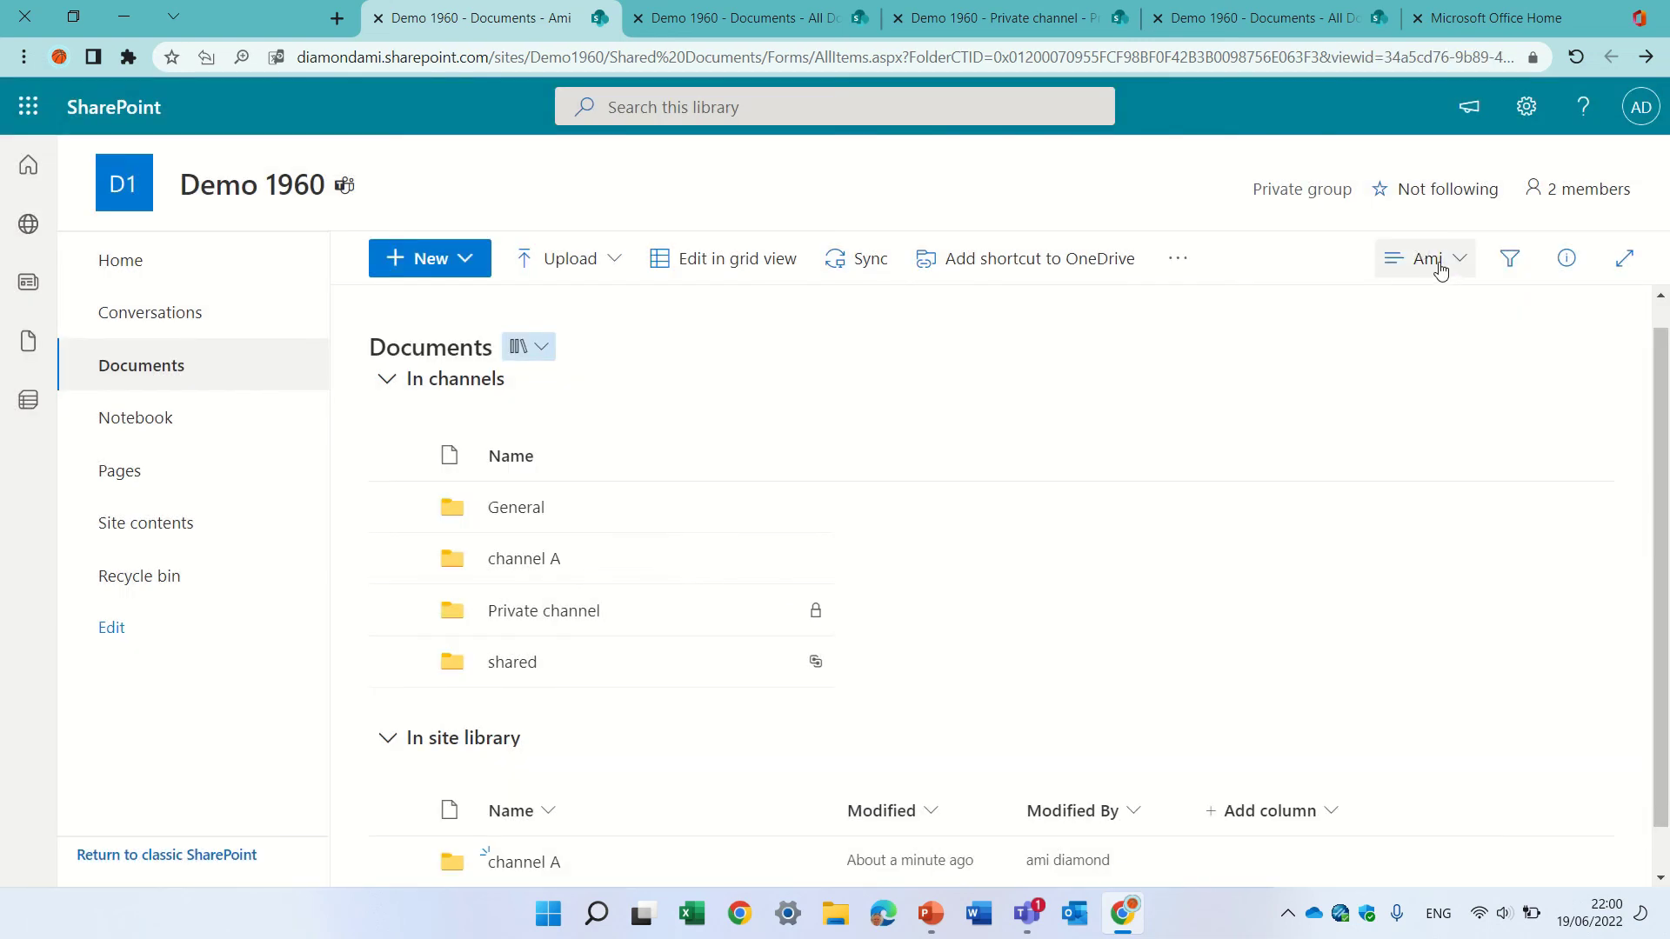
click(1440, 271)
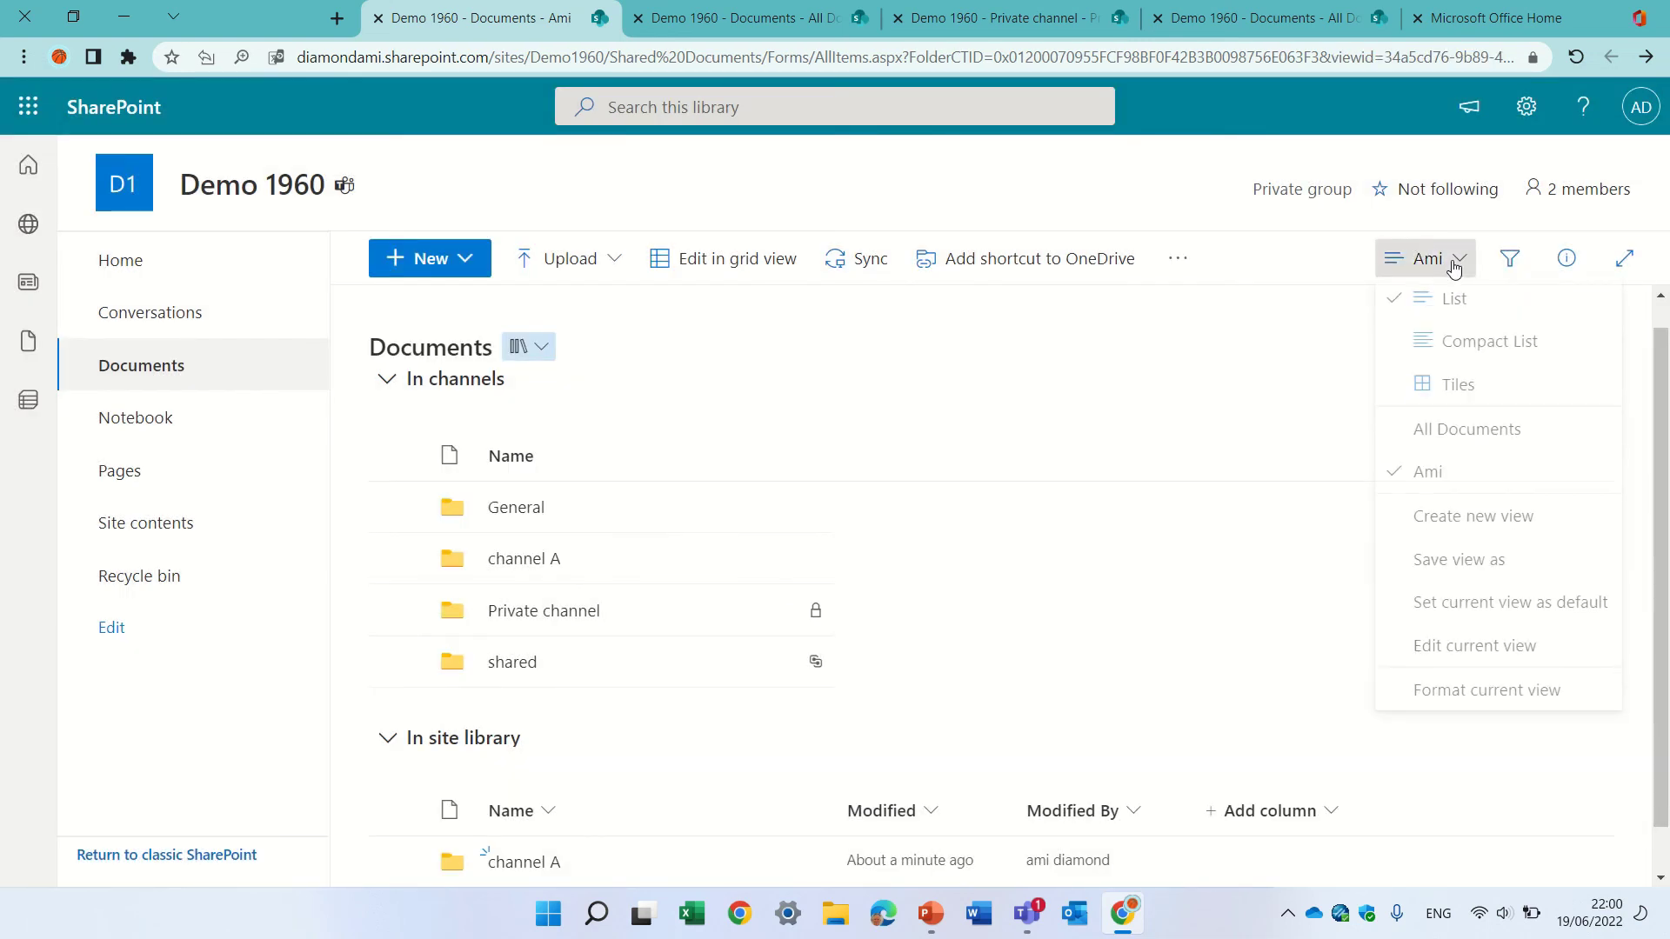
click(1455, 443)
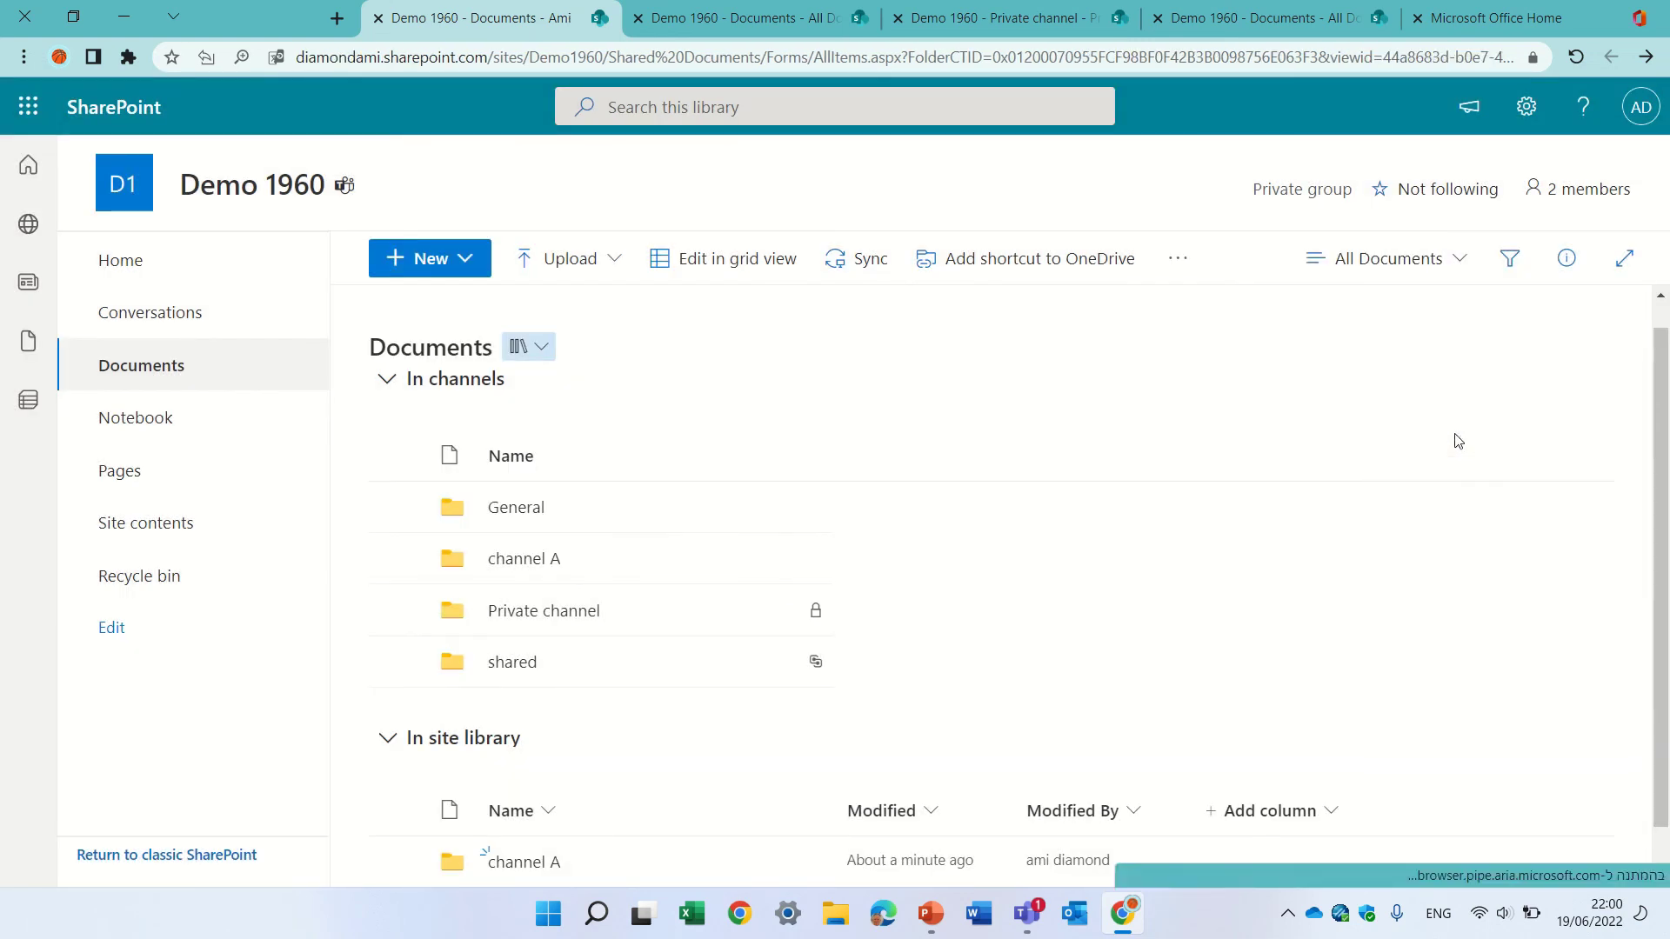
scroll(1667, 398, down, 1)
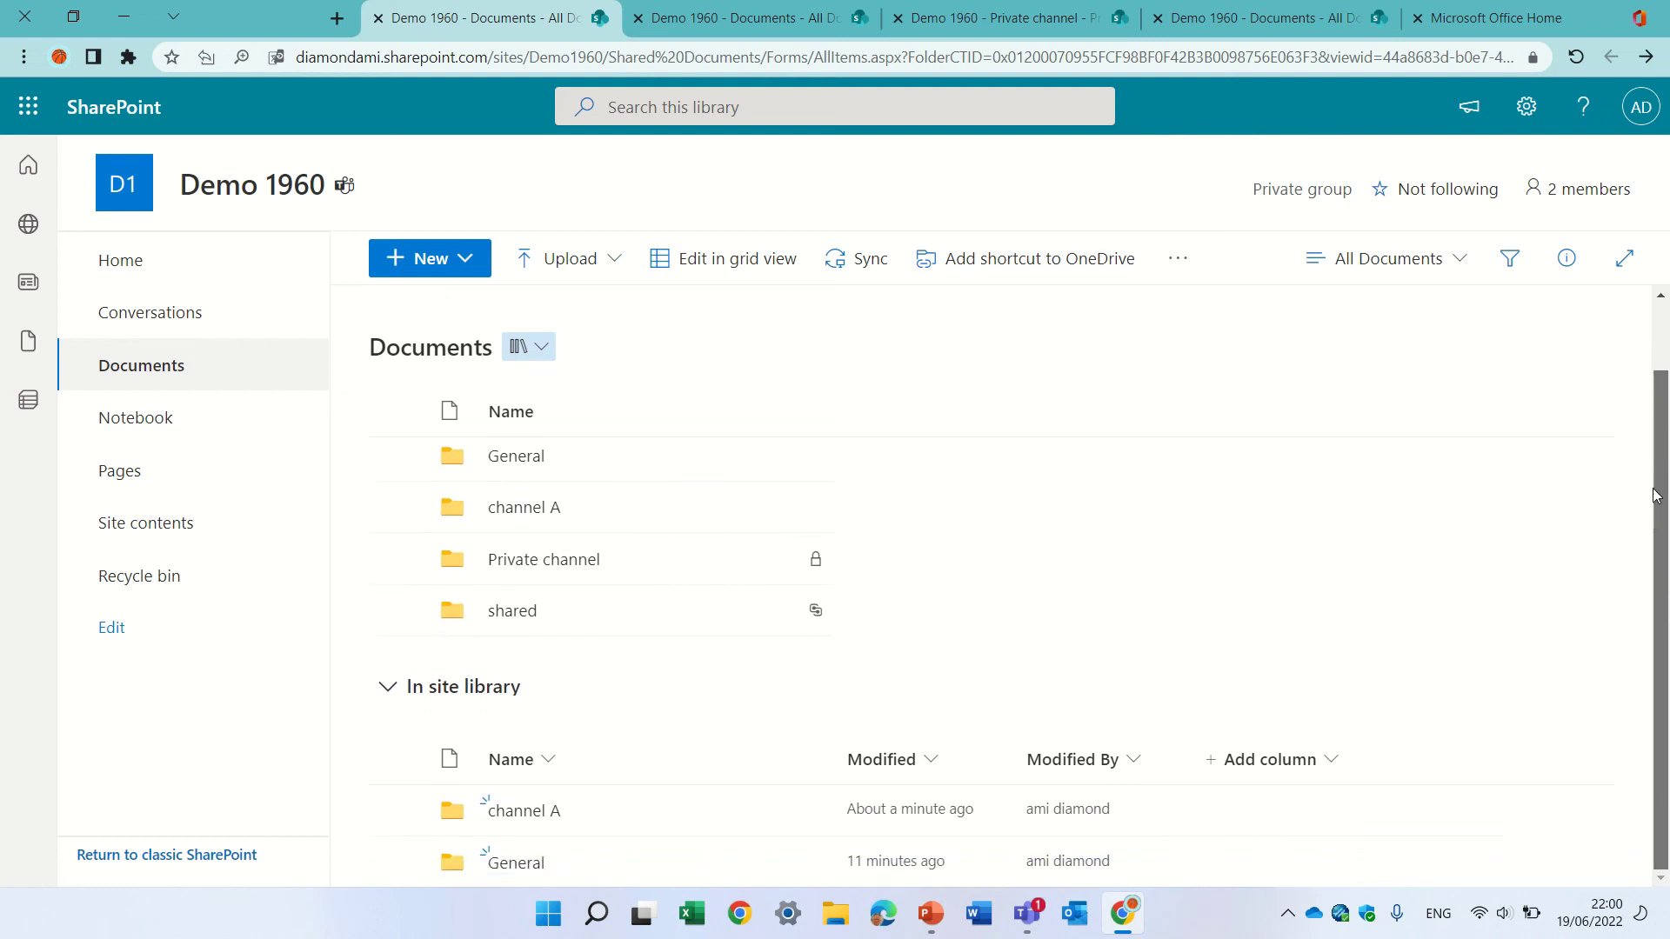
scroll(1661, 487, up, 1)
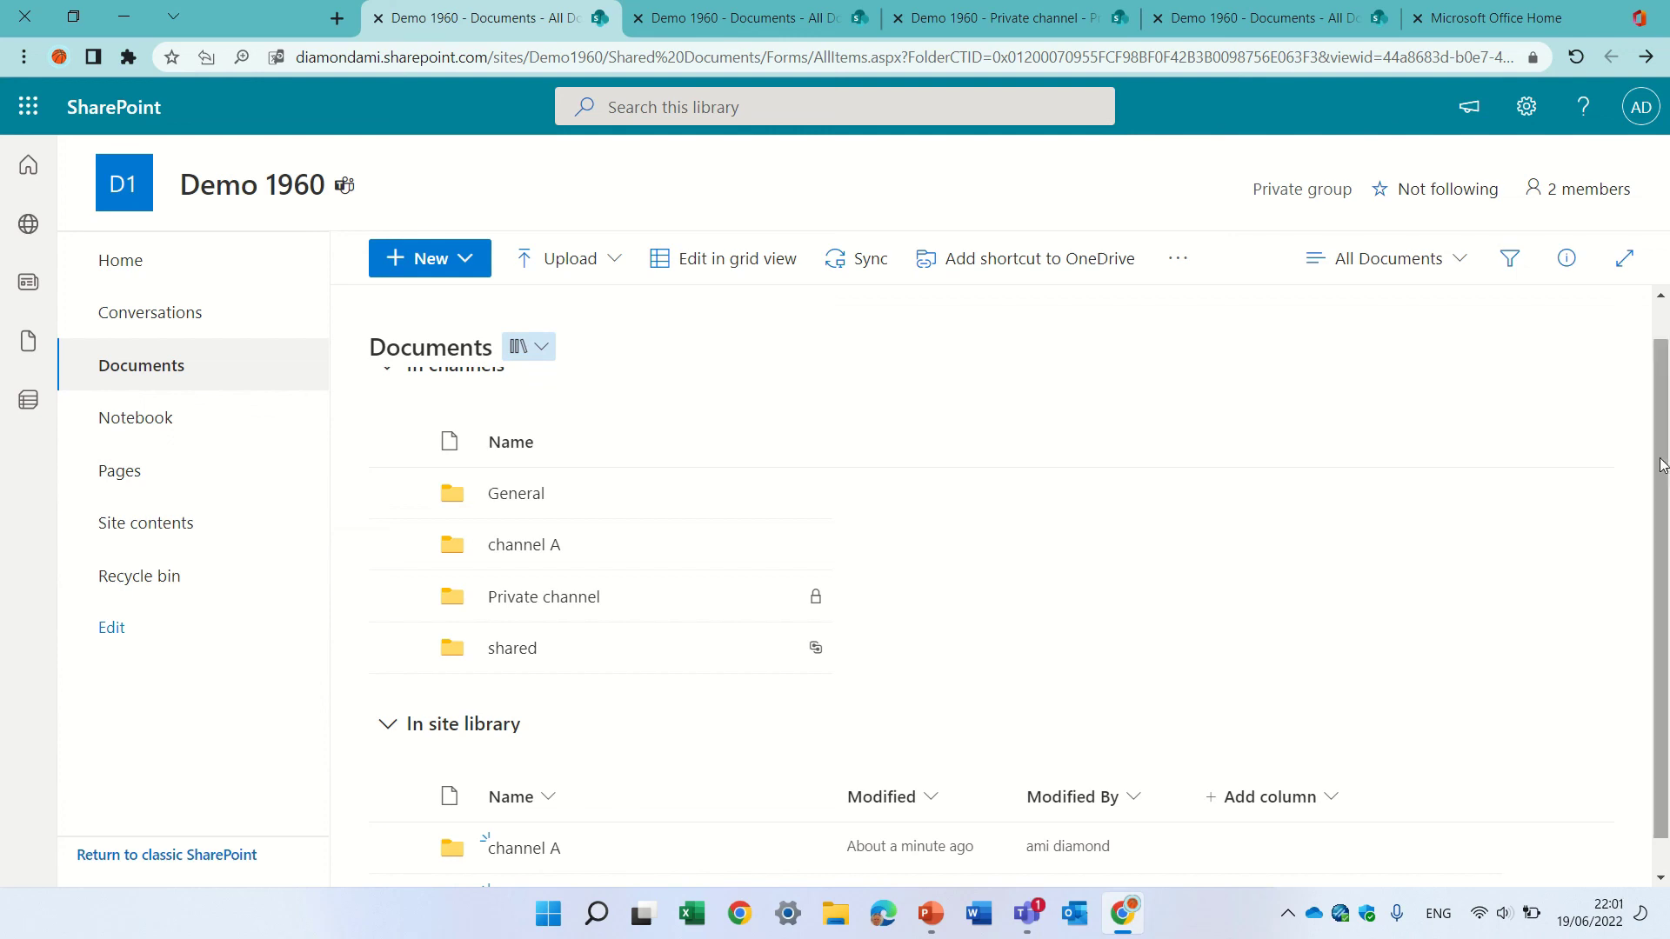
scroll(1669, 579, down, 1)
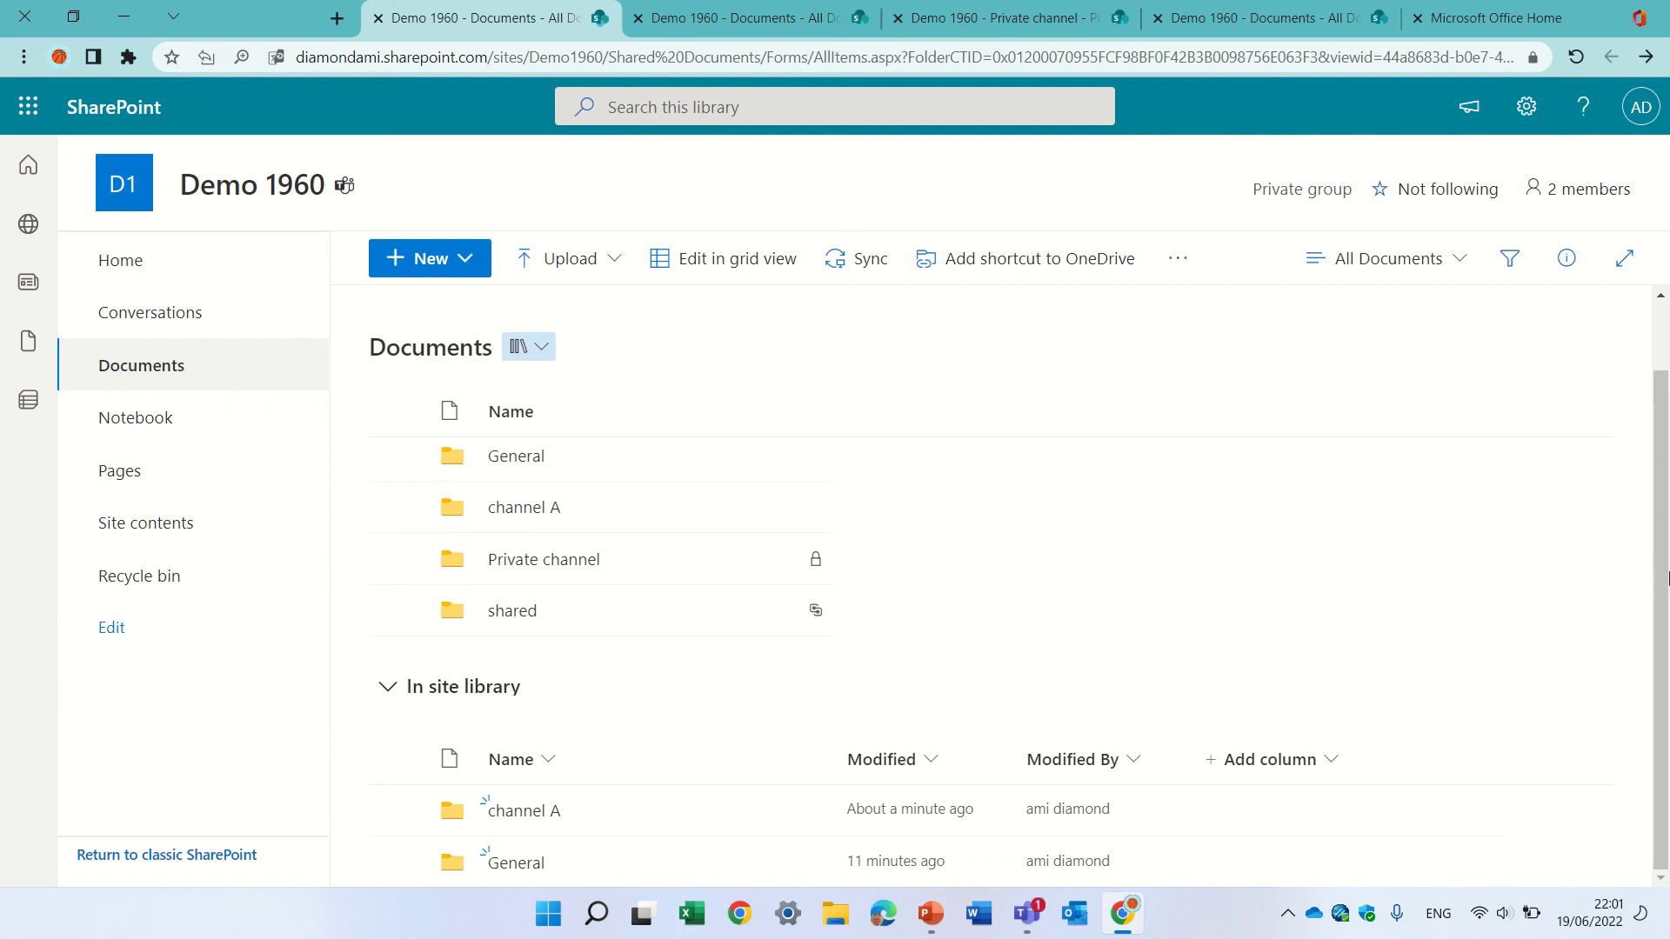